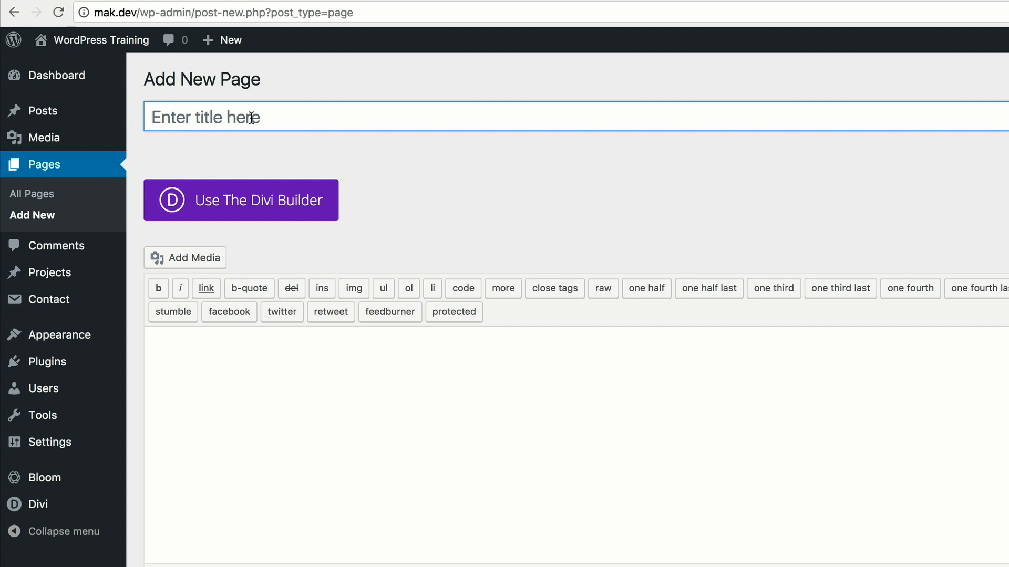
Title the new page "pb test" and open it in the Divi Visual Builder.
{"action": "type", "text": "pb test"}
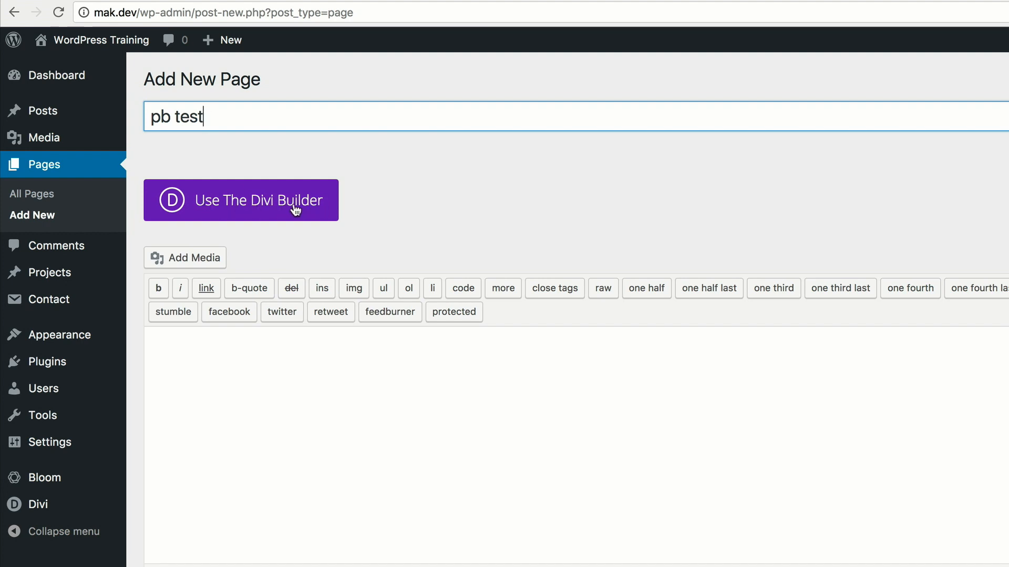
{"action": "left_click", "coordinate": [282, 208]}
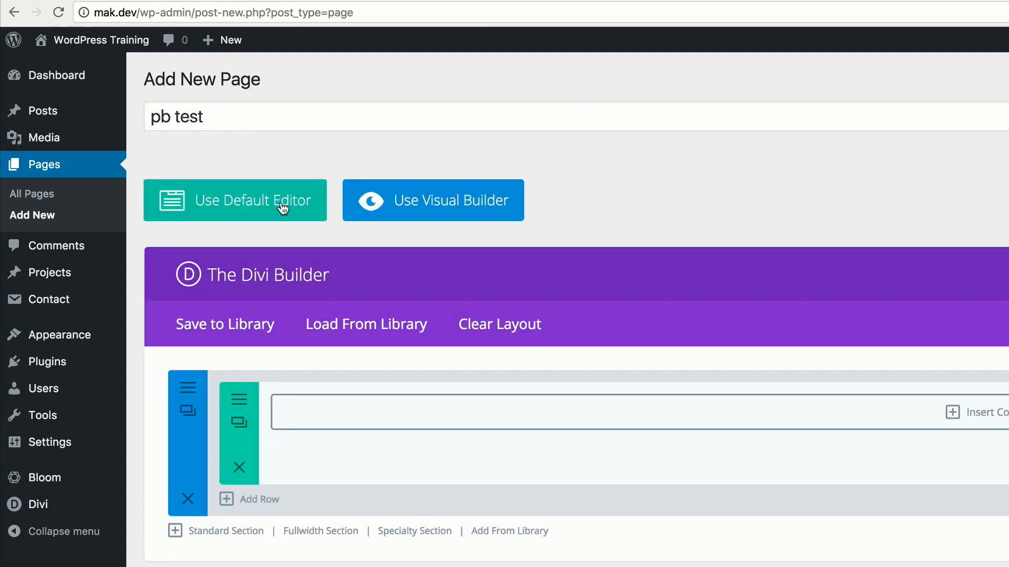
{"action": "left_click", "coordinate": [456, 202]}
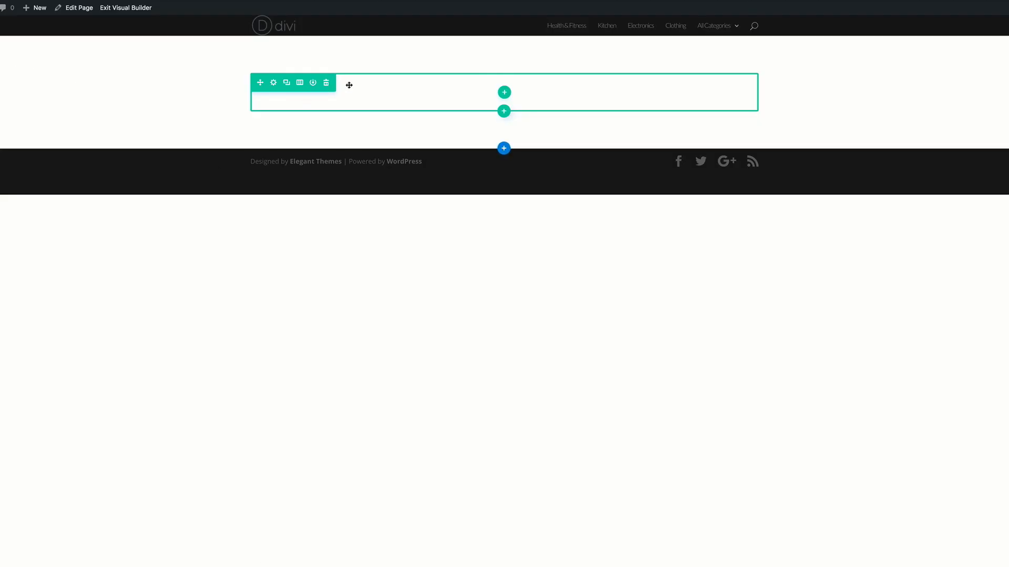
Give the empty row a single full-width column and insert a Text module in it.
{"action": "left_click", "coordinate": [505, 94]}
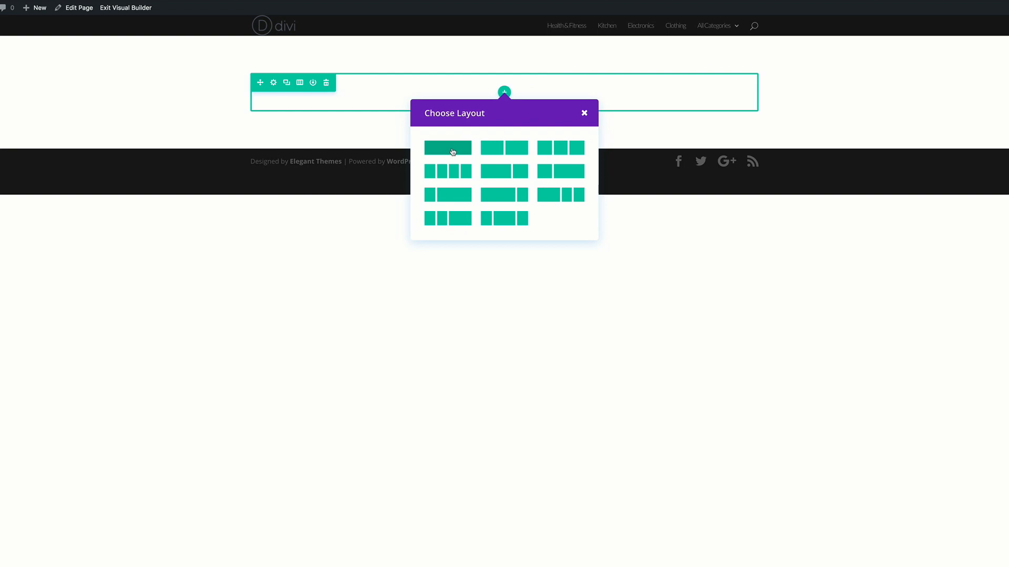
{"action": "left_click", "coordinate": [453, 151]}
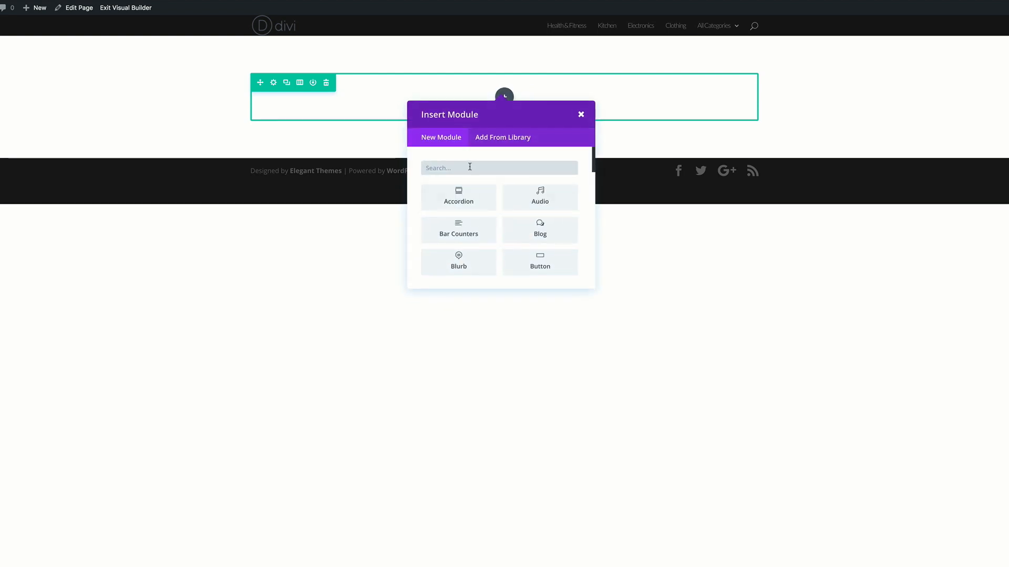
{"action": "type", "text": "text"}
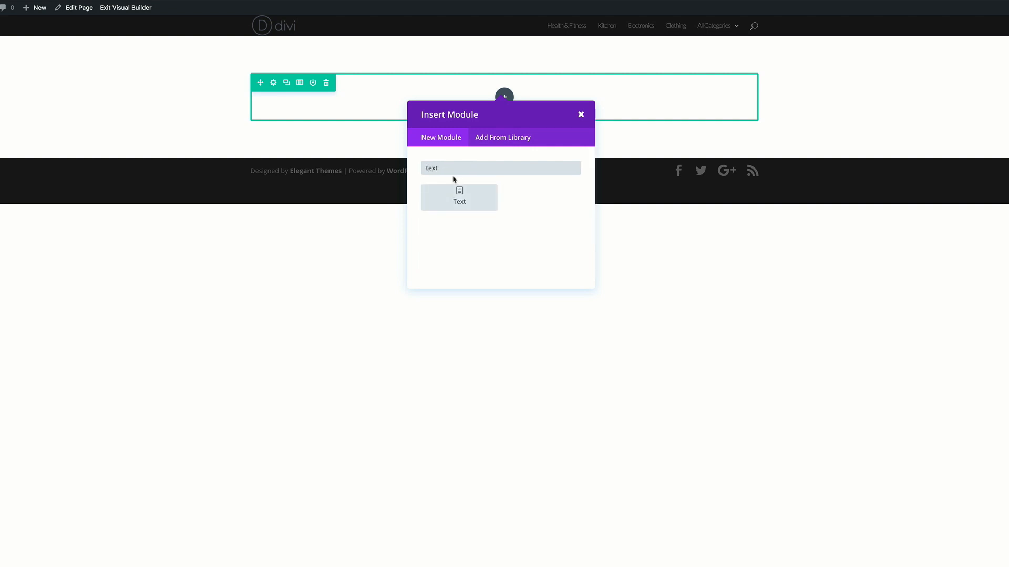
{"action": "left_click", "coordinate": [465, 202]}
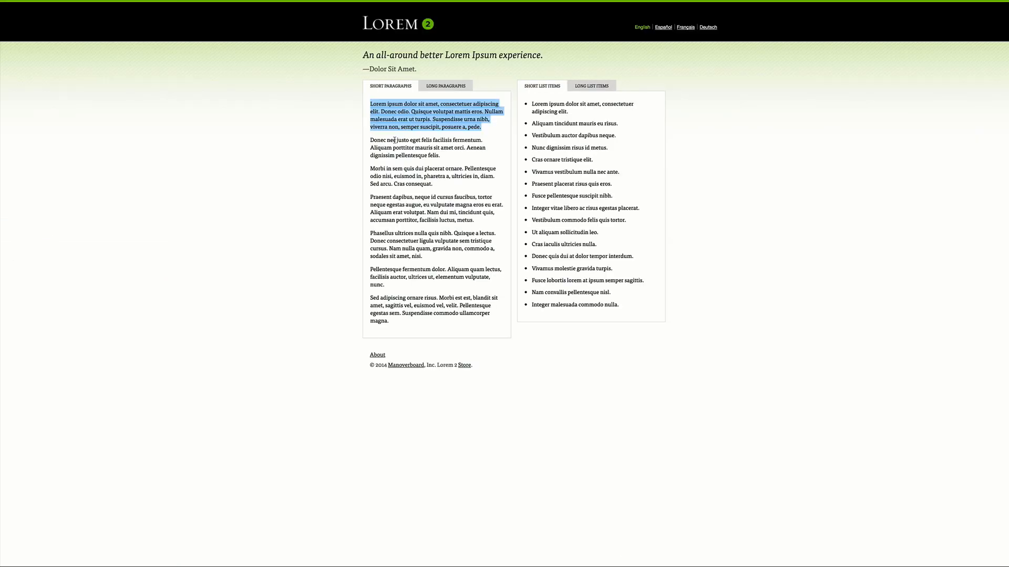
Copy "Lorem ipsum dolor sit amet" from the Lorem 2 web page and paste it as the Text module's content.
{"action": "left_click", "coordinate": [379, 114]}
{"action": "left_click_drag", "start_coordinate": [370, 105], "coordinate": [438, 102]}
{"action": "key", "text": "ctrl+c"}
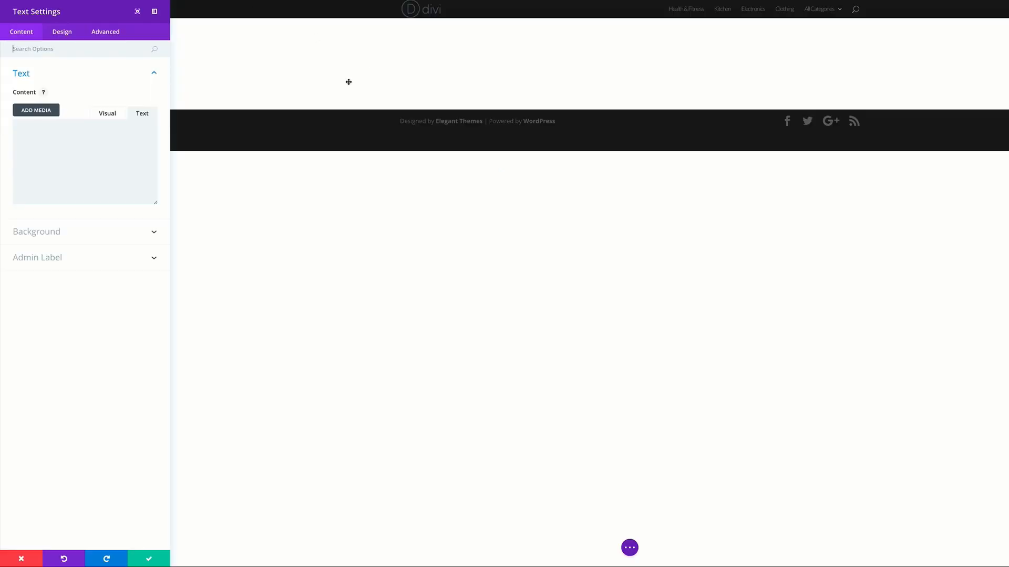
{"action": "left_click", "coordinate": [58, 145]}
{"action": "key", "text": "ctrl+v"}
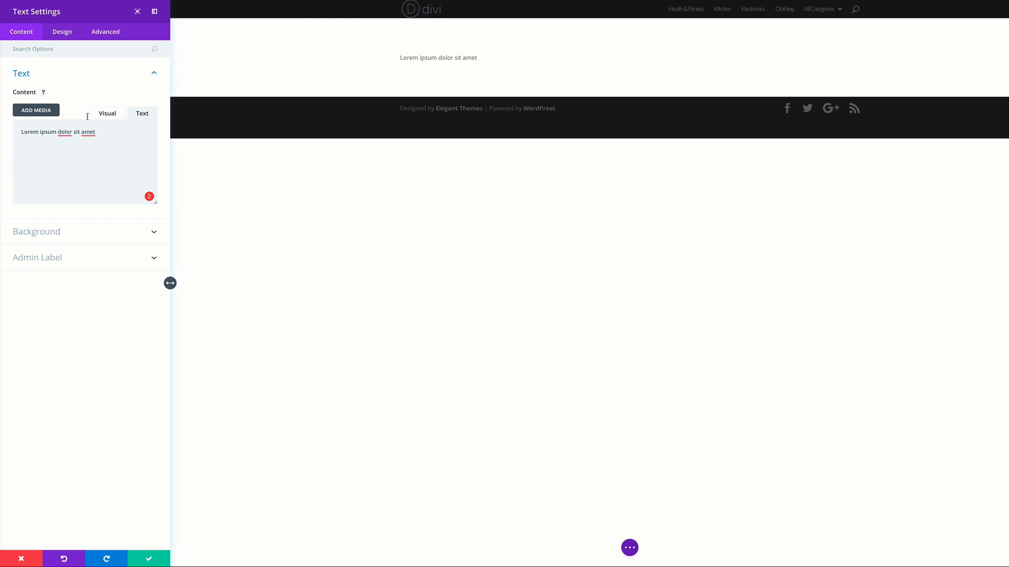
Set the module's text font size to 35px and its font to Comfortaa.
{"action": "left_click", "coordinate": [63, 32]}
{"action": "left_click", "coordinate": [33, 76]}
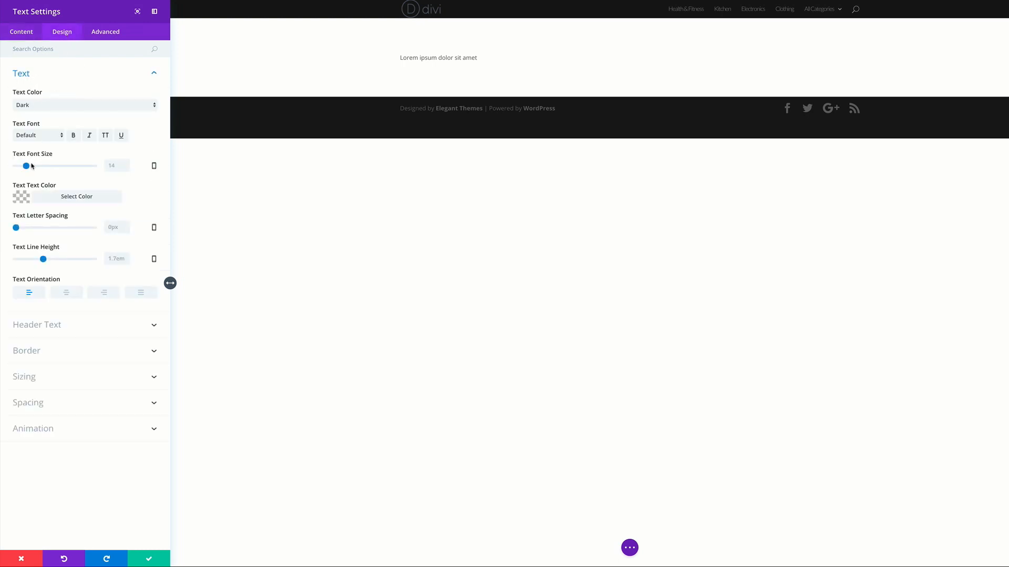
{"action": "left_click_drag", "start_coordinate": [26, 166], "coordinate": [45, 168]}
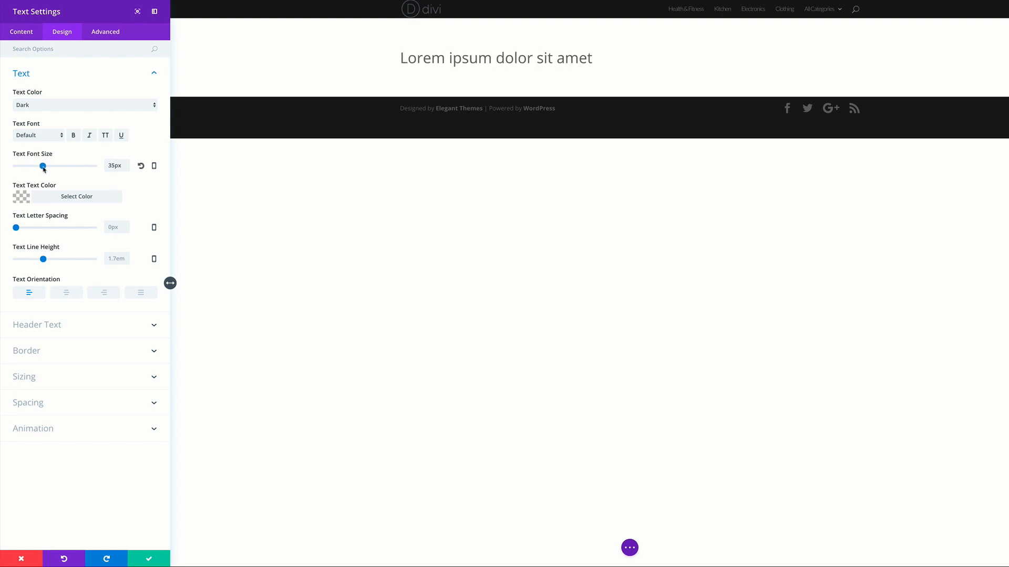
{"action": "left_click", "coordinate": [42, 135]}
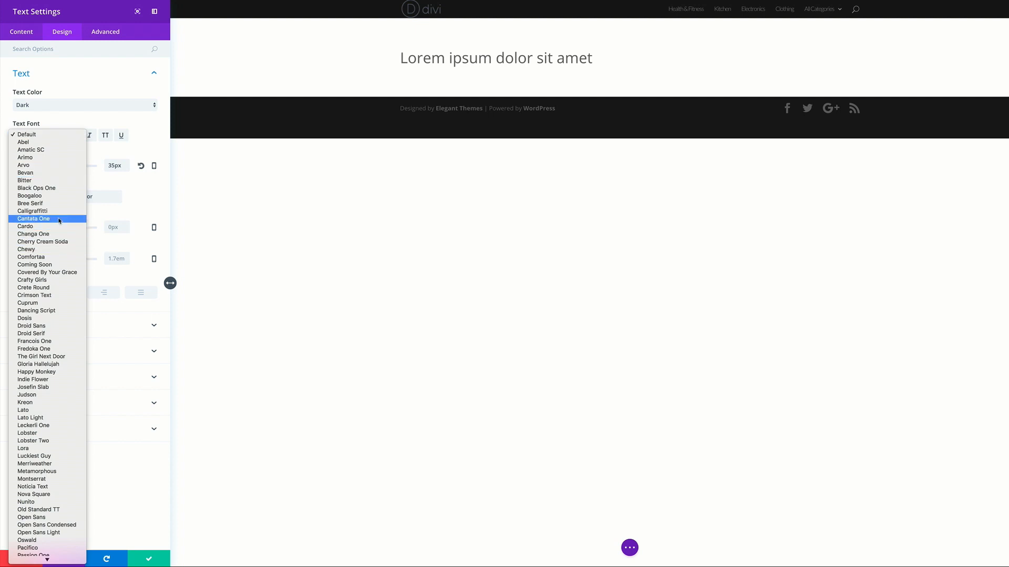
{"action": "left_click", "coordinate": [48, 259]}
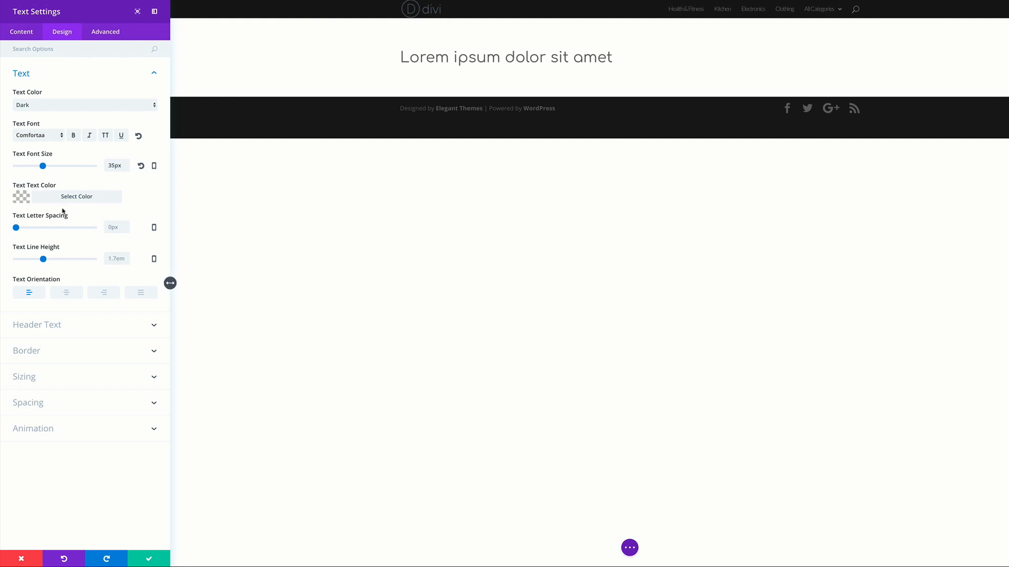
Centre the heading text, make it bold at a font size of 36px, and save the module settings.
{"action": "left_click", "coordinate": [66, 296]}
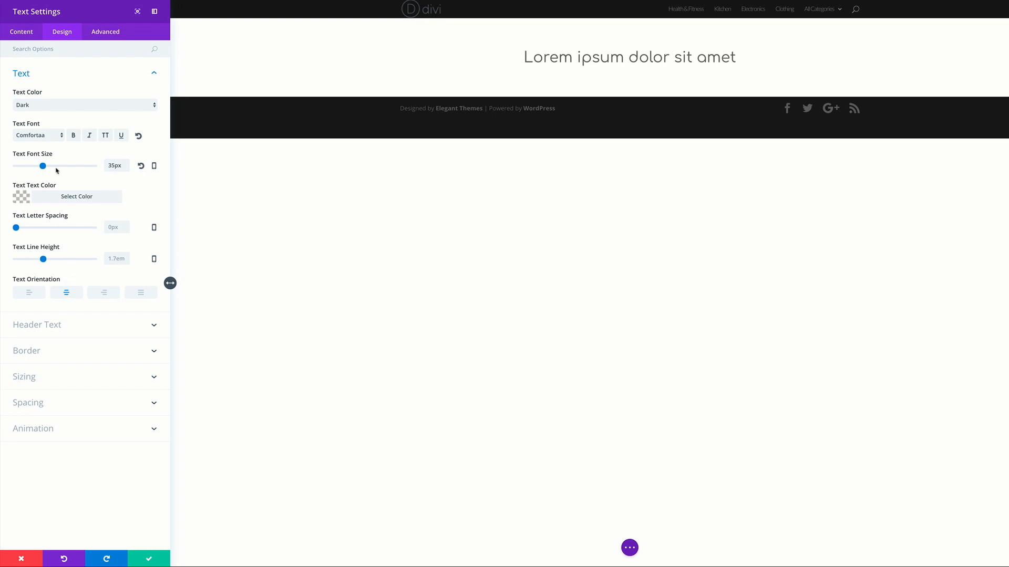
{"action": "left_click_drag", "start_coordinate": [44, 167], "coordinate": [44, 167]}
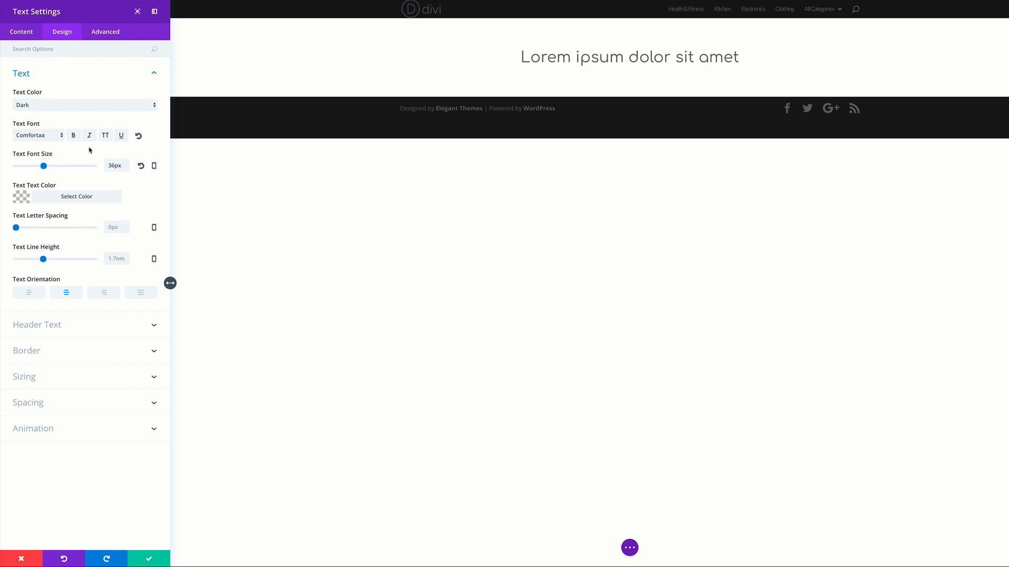
{"action": "left_click", "coordinate": [73, 136]}
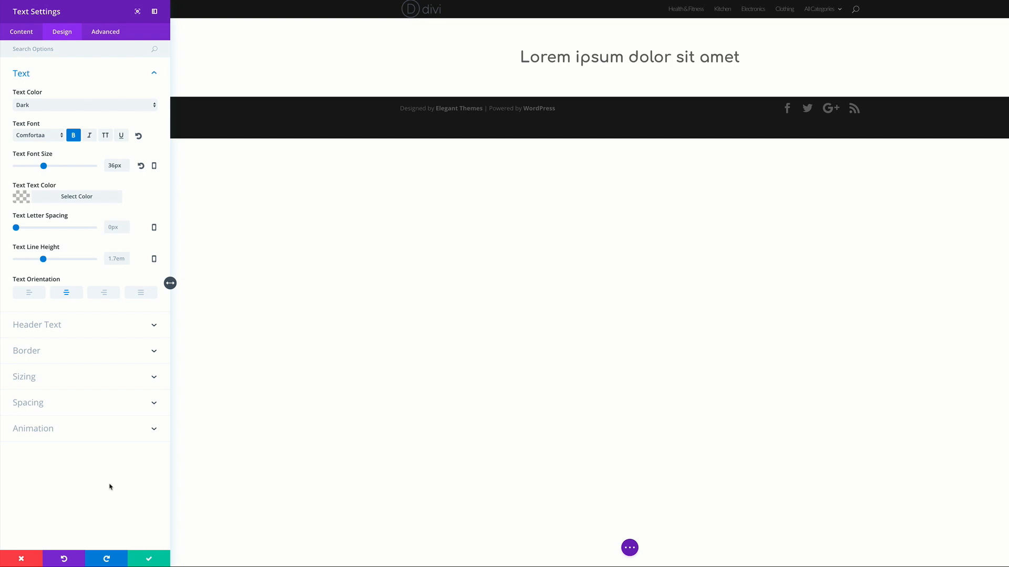
{"action": "left_click", "coordinate": [160, 558]}
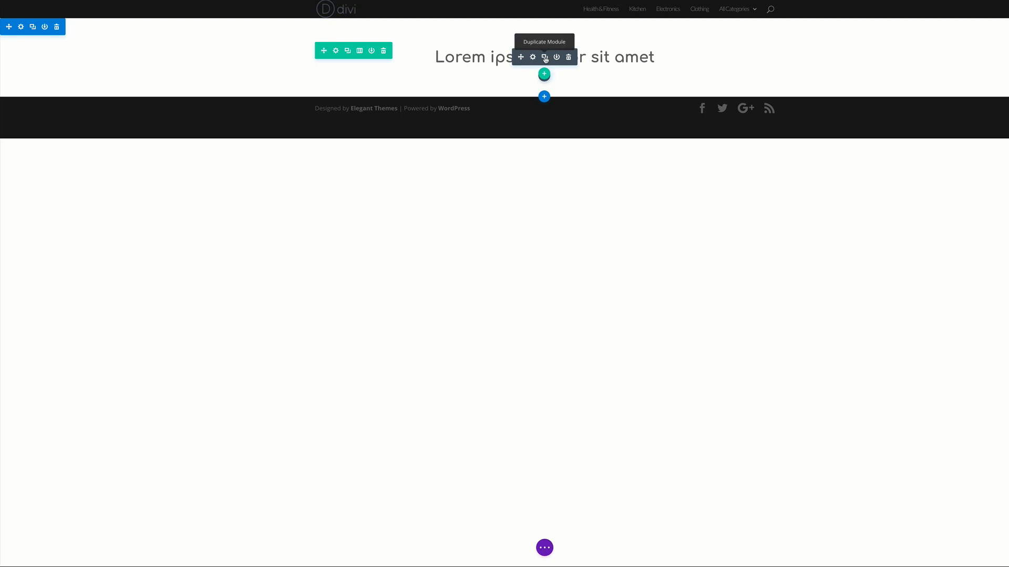
Duplicate the heading module and replace the copy's content with the full first short paragraph from the Lorem 2 page.
{"action": "left_click", "coordinate": [545, 57]}
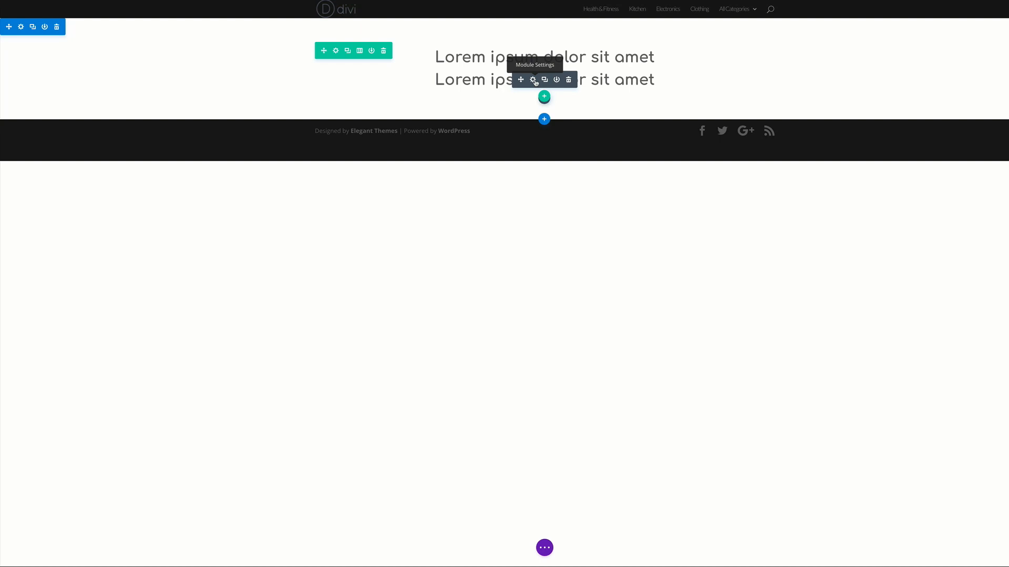
{"action": "left_click", "coordinate": [533, 80]}
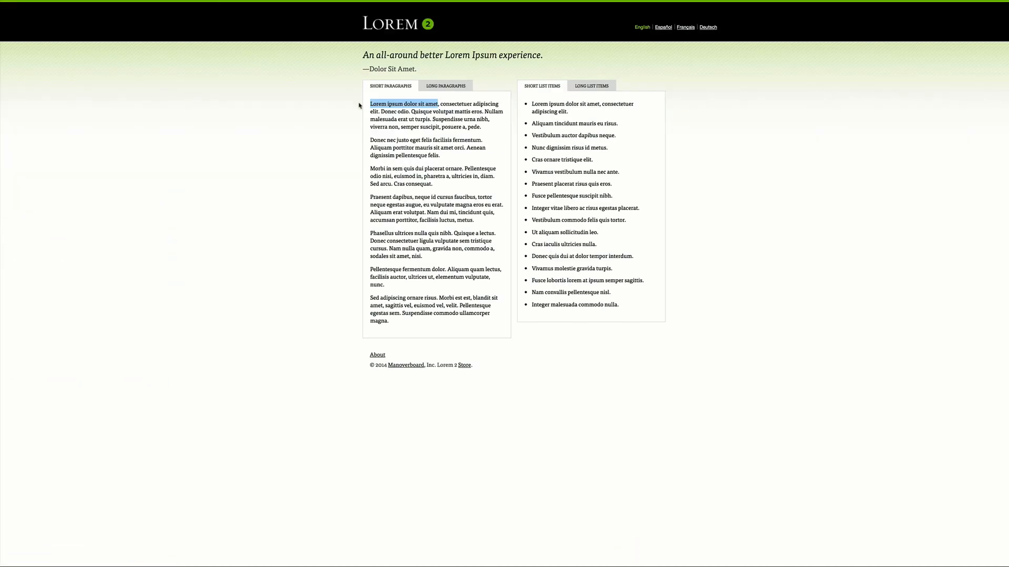
{"action": "left_click_drag", "start_coordinate": [484, 130], "coordinate": [369, 104]}
{"action": "key", "text": "ctrl+c"}
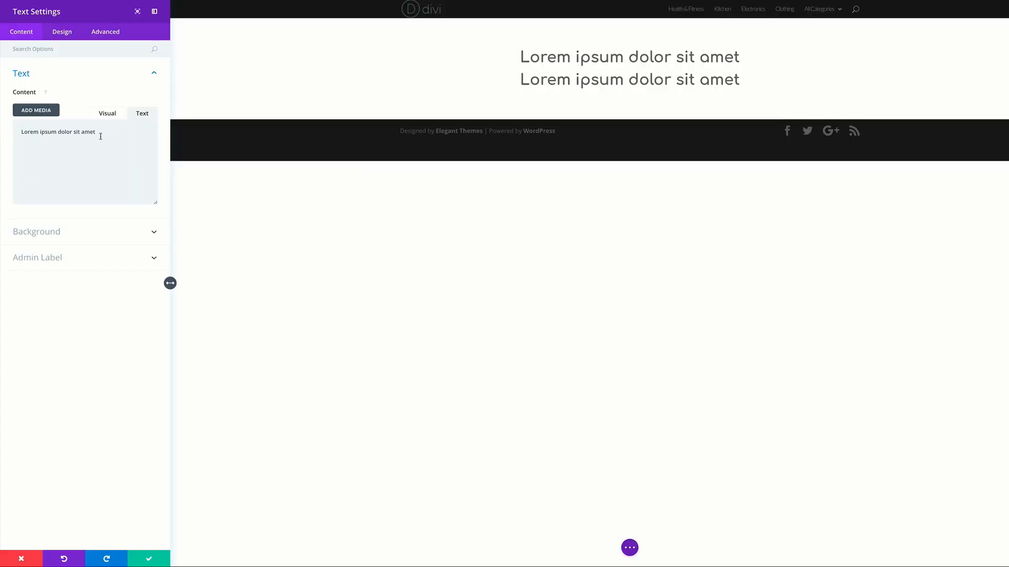
{"action": "triple_click", "coordinate": [101, 133]}
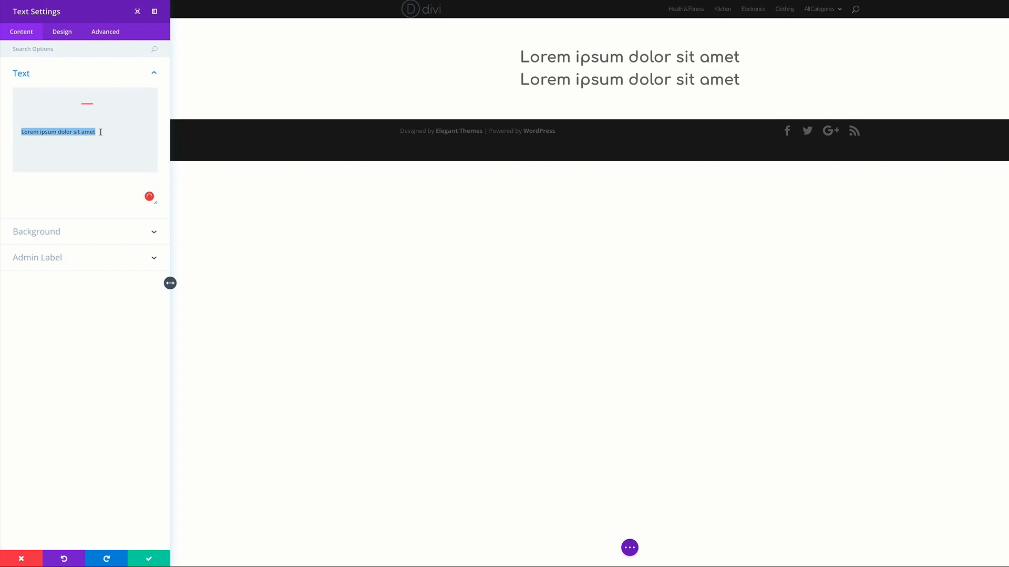
{"action": "key", "text": "ctrl+v"}
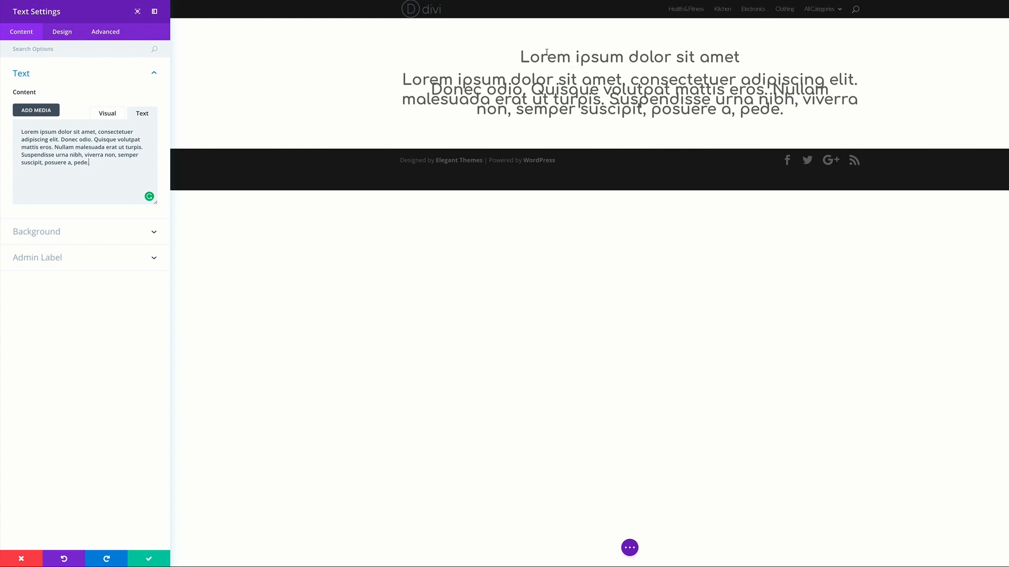
Restyle the paragraph module as non-bold 21px text with a line height of 1.8em, and save its settings.
{"action": "left_click", "coordinate": [63, 36]}
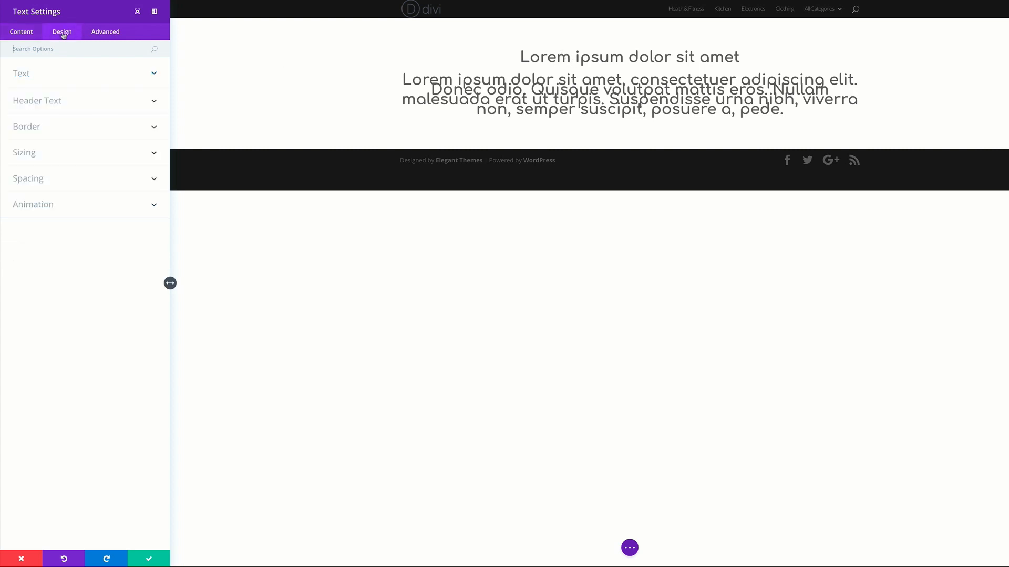
{"action": "left_click", "coordinate": [29, 76]}
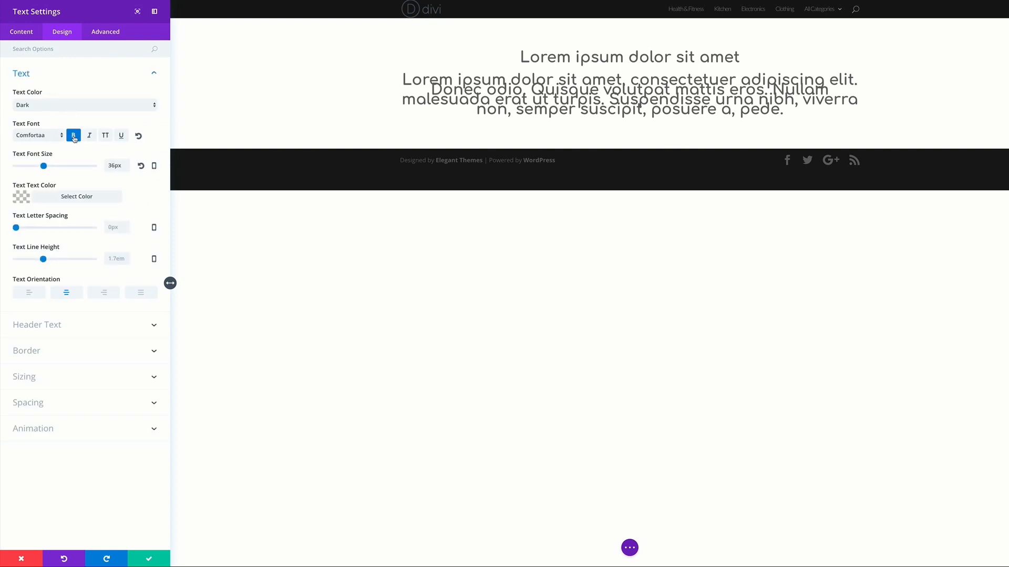
{"action": "left_click", "coordinate": [74, 136]}
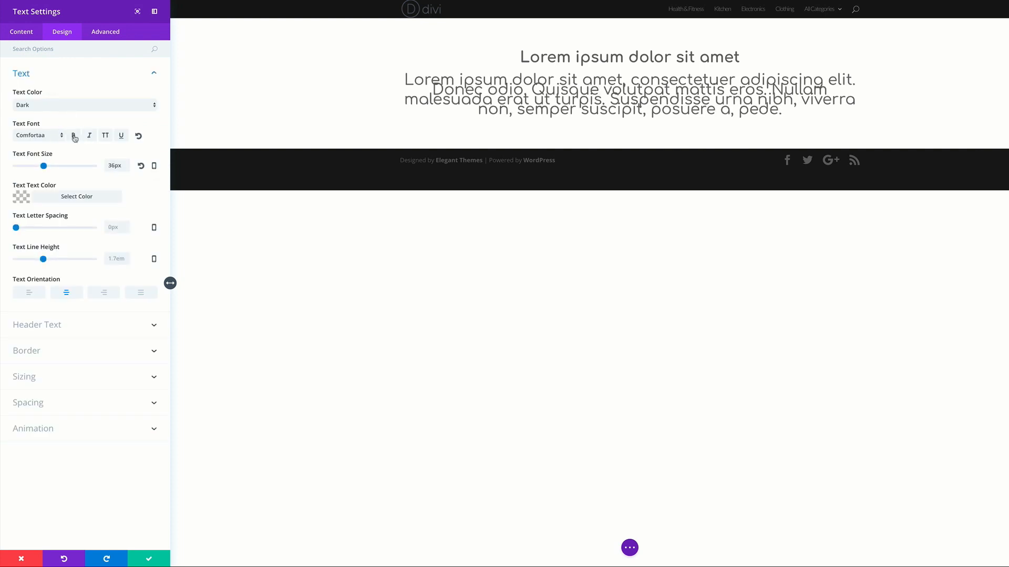
{"action": "left_click_drag", "start_coordinate": [44, 167], "coordinate": [33, 171]}
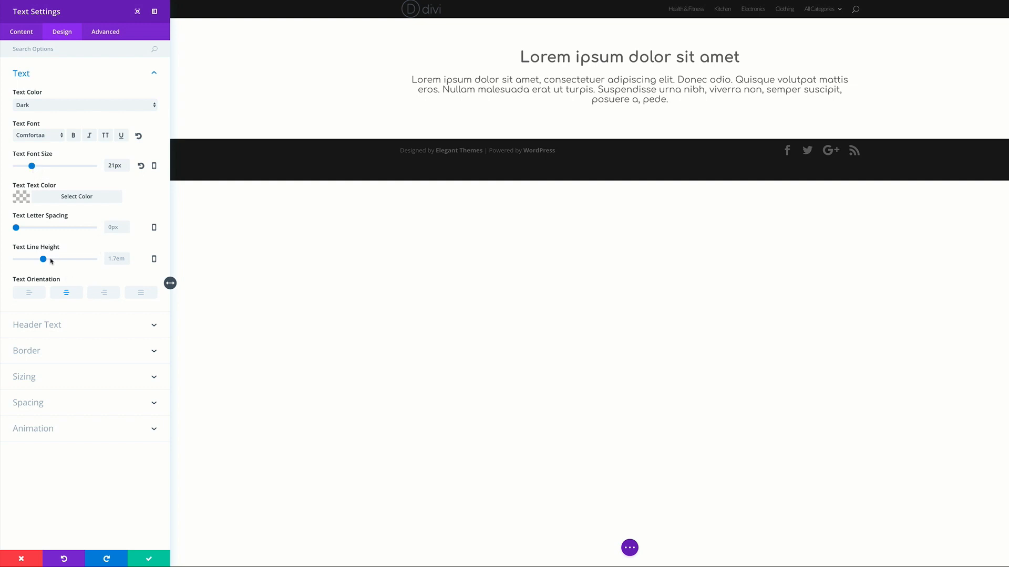
{"action": "left_click_drag", "start_coordinate": [45, 261], "coordinate": [47, 261]}
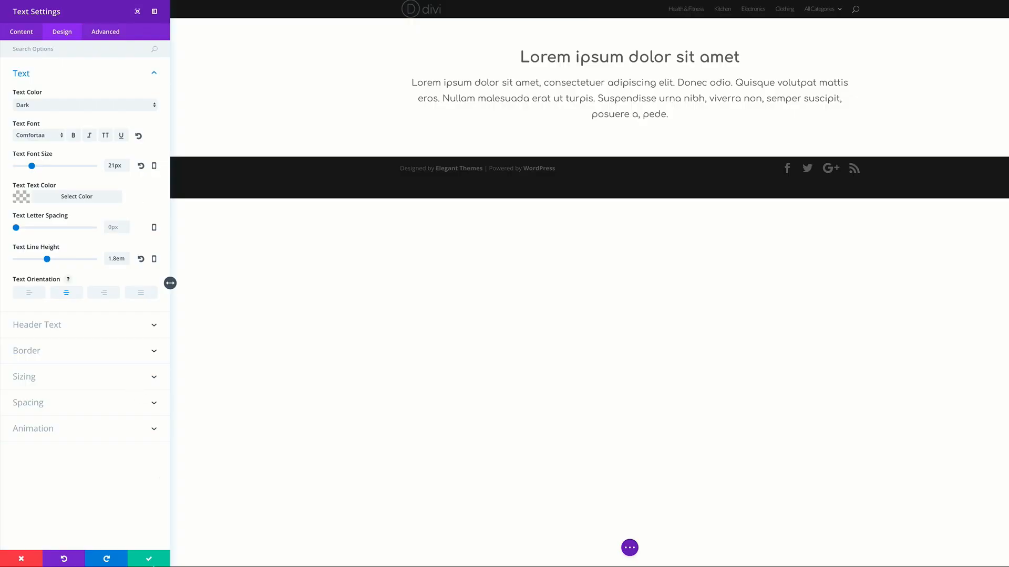
{"action": "left_click", "coordinate": [149, 561]}
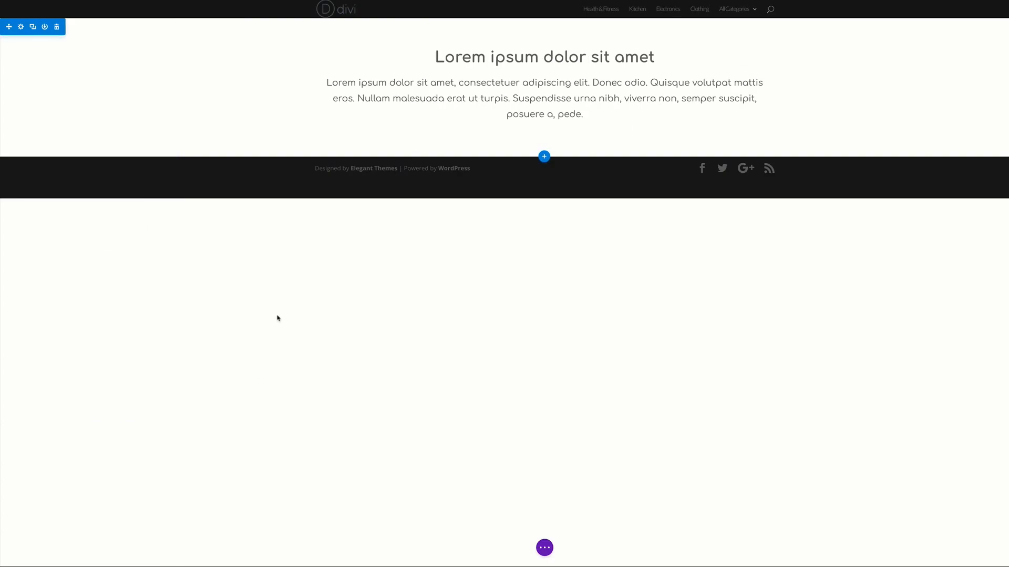
Set the section's background color to the preset red, #e02b20.
{"action": "left_click", "coordinate": [21, 27]}
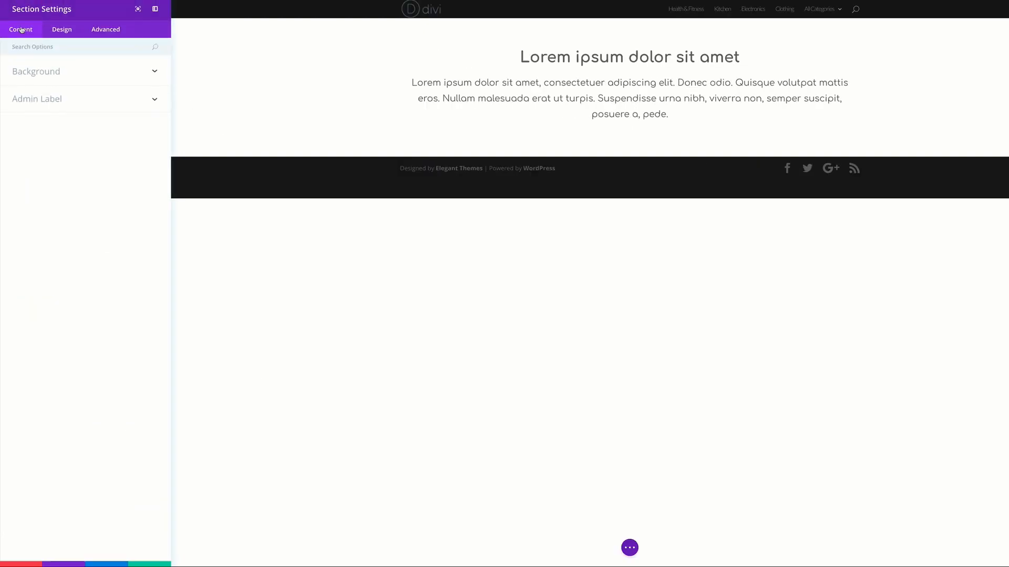
{"action": "left_click", "coordinate": [42, 73]}
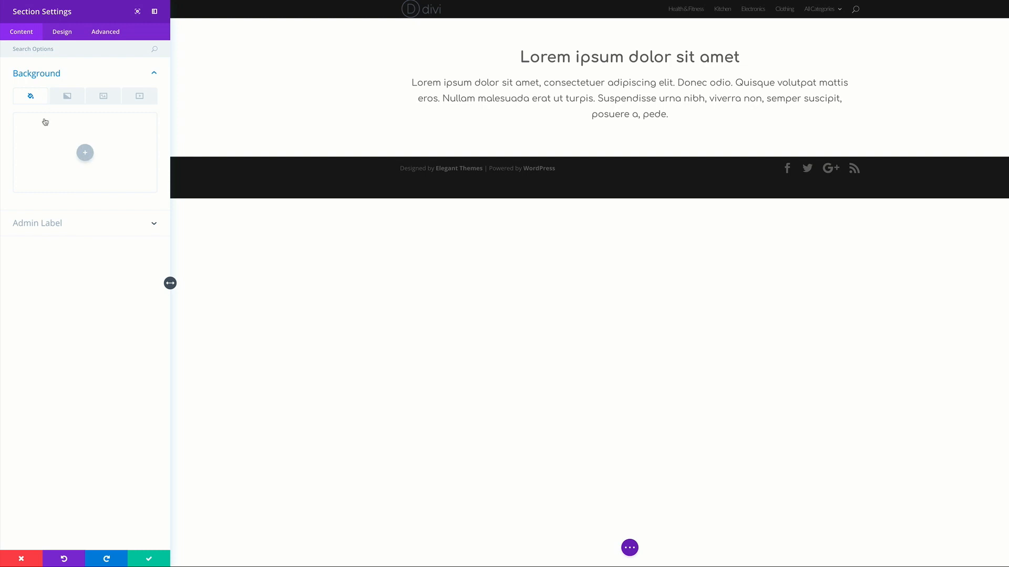
{"action": "left_click", "coordinate": [84, 153]}
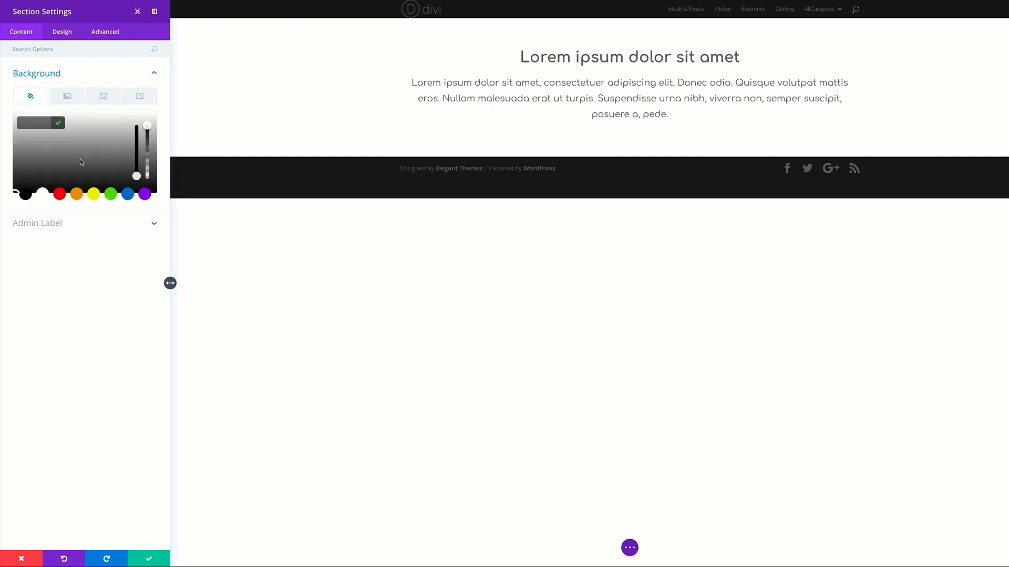
{"action": "left_click", "coordinate": [59, 194]}
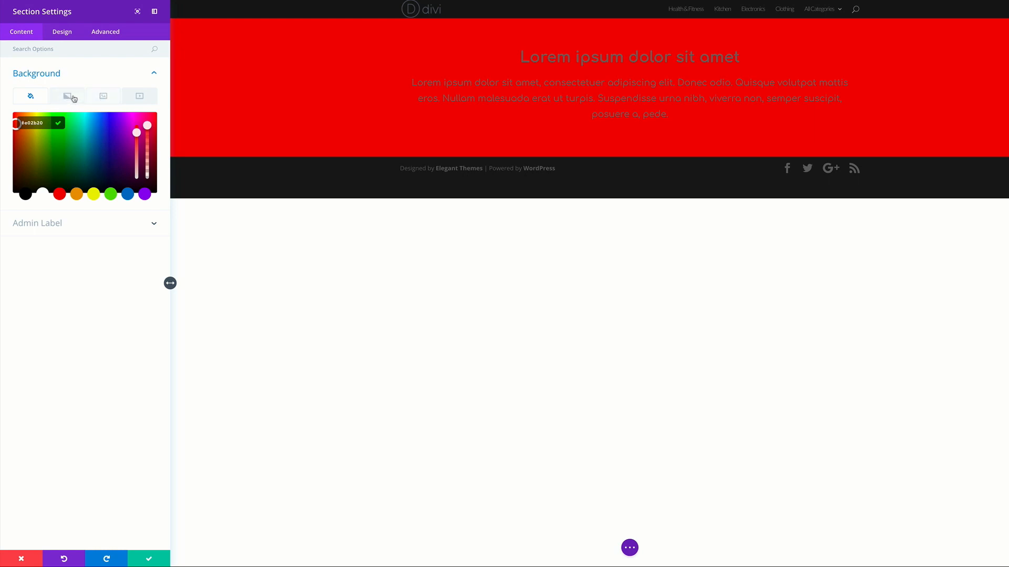
Add a linear blue-to-green background gradient to the section and set its direction to 304deg.
{"action": "left_click", "coordinate": [104, 96]}
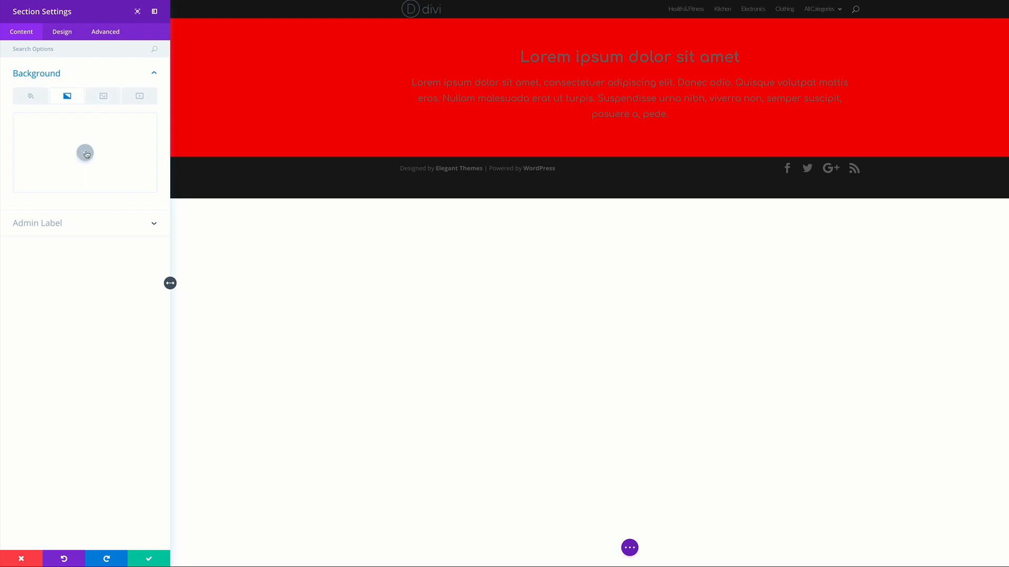
{"action": "left_click", "coordinate": [84, 154]}
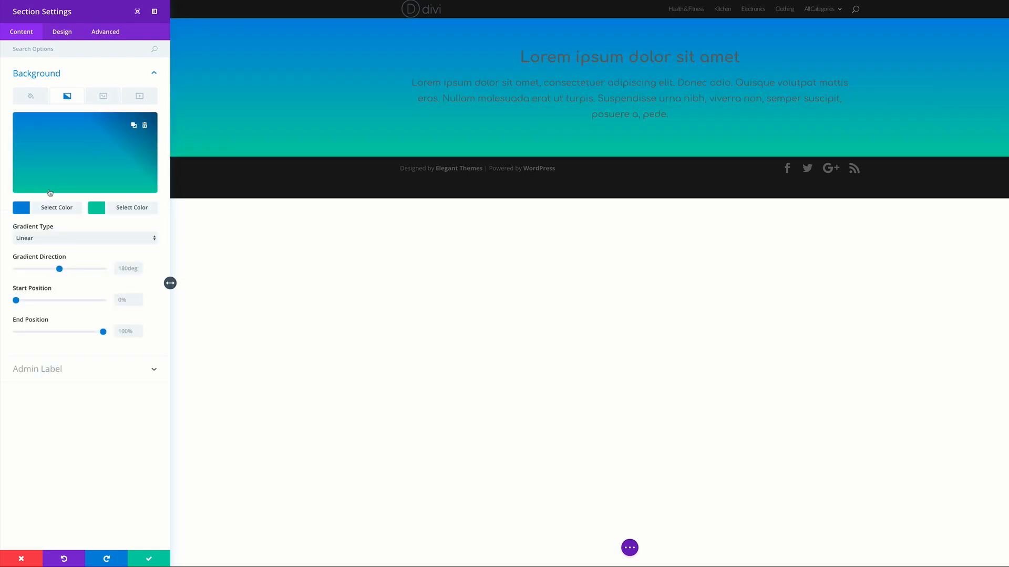
{"action": "left_click_drag", "start_coordinate": [61, 270], "coordinate": [91, 274]}
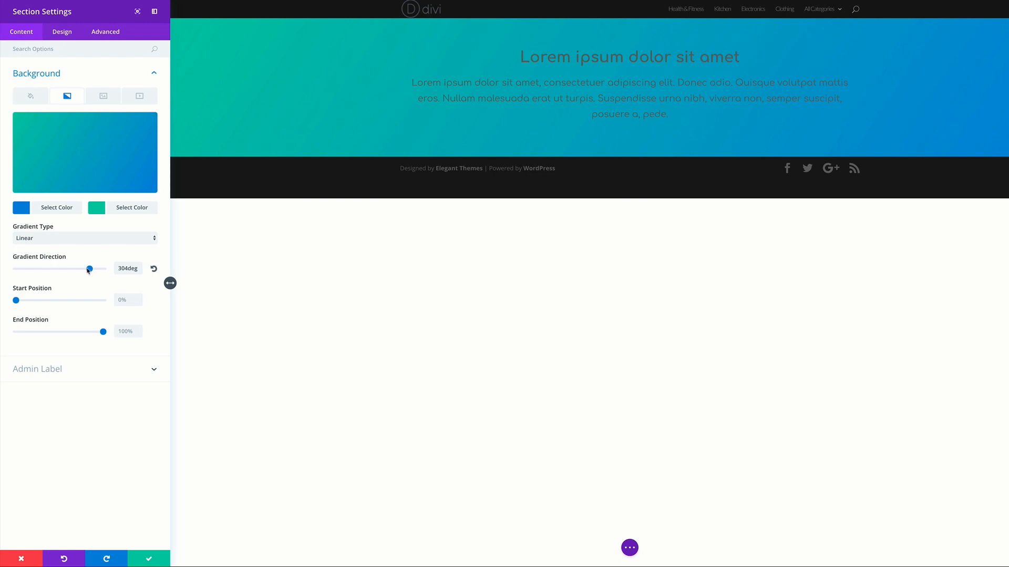
Set the section's background image to the sunset pier photo from the media library and save the section settings.
{"action": "left_click", "coordinate": [104, 99]}
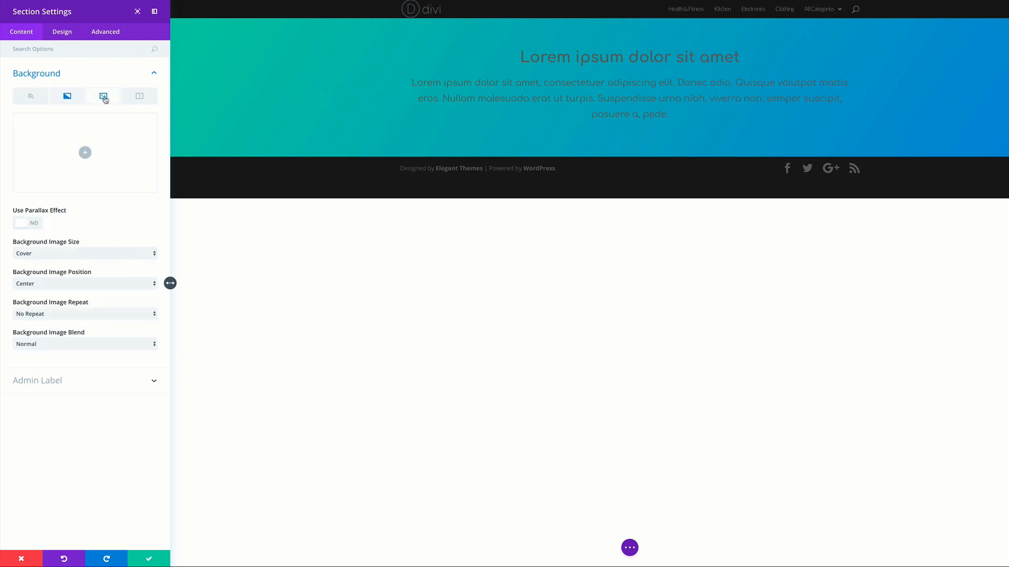
{"action": "left_click", "coordinate": [84, 152]}
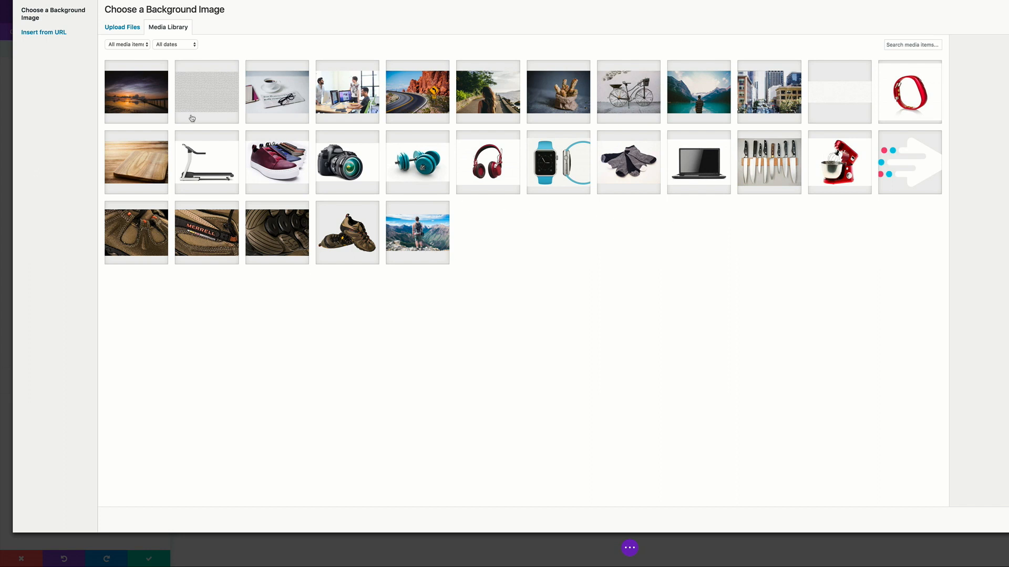
{"action": "left_click", "coordinate": [150, 105]}
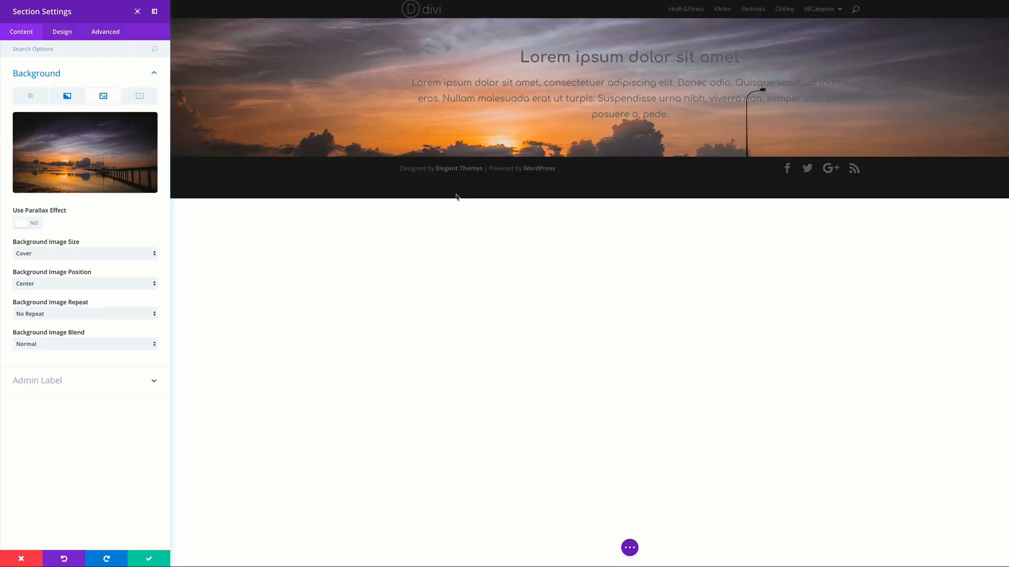
{"action": "left_click", "coordinate": [149, 561]}
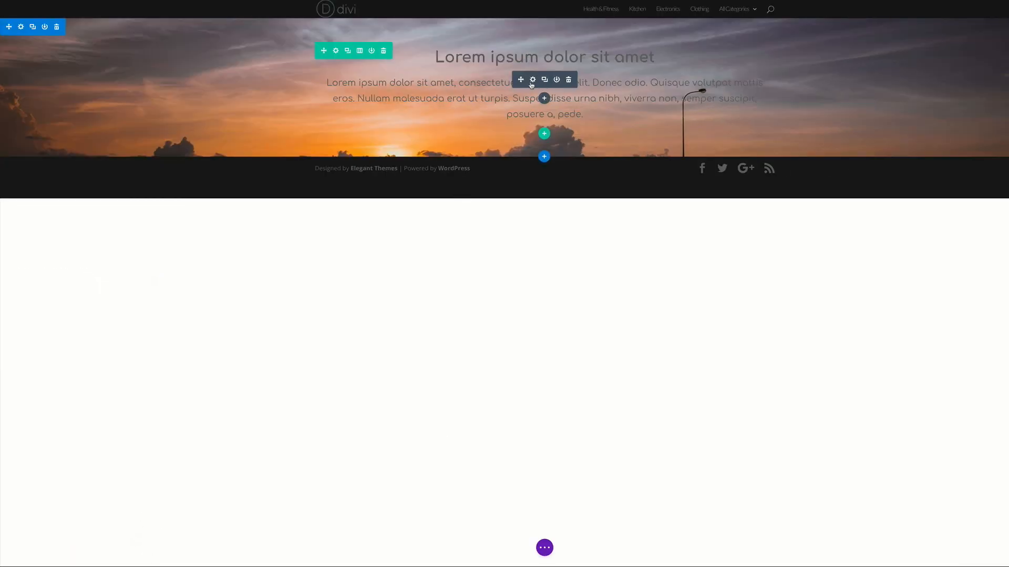
Set the paragraph module's text color option to Light and make its text bold.
{"action": "left_click", "coordinate": [533, 80]}
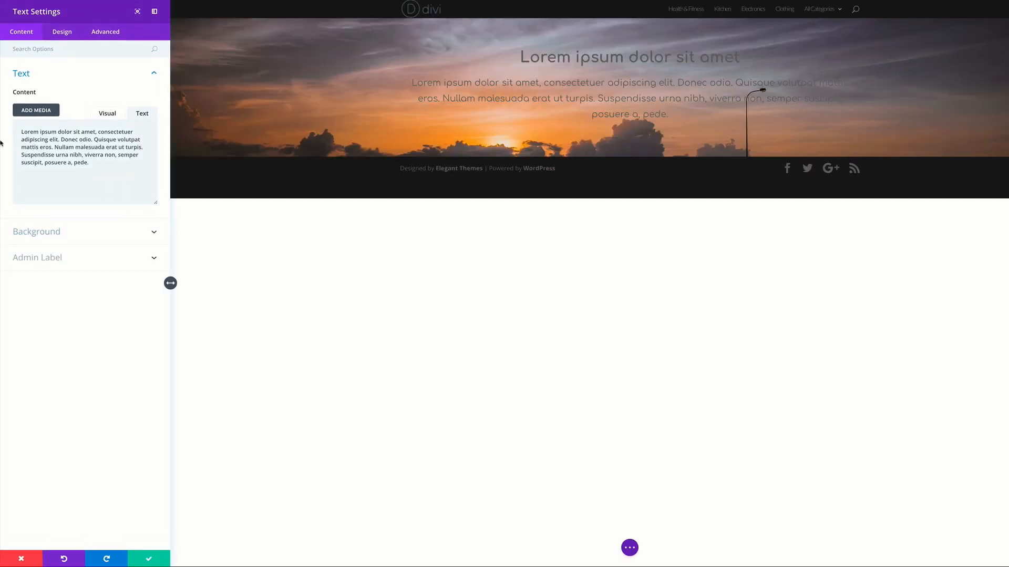
{"action": "left_click", "coordinate": [64, 32]}
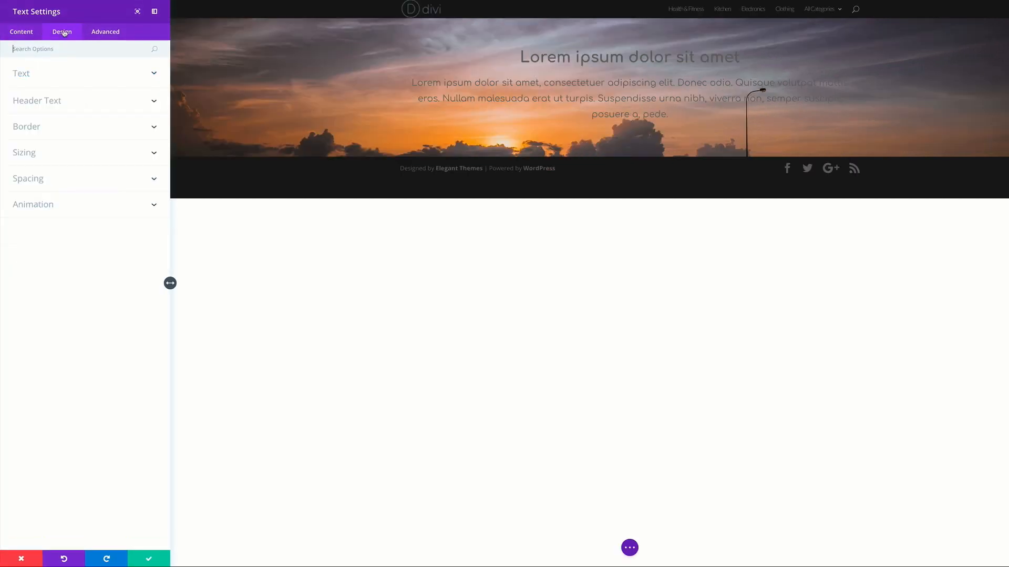
{"action": "left_click", "coordinate": [39, 79]}
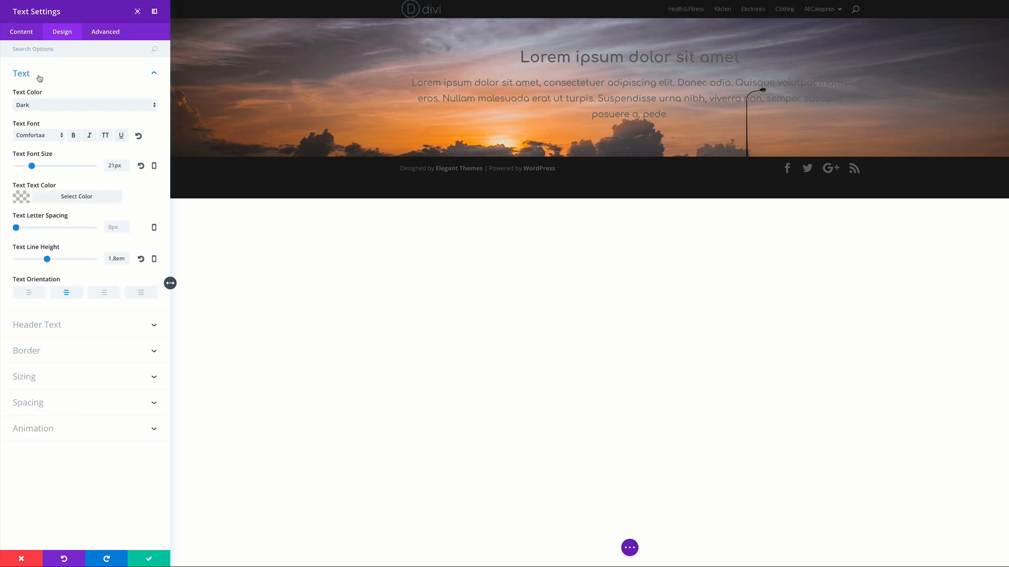
{"action": "left_click", "coordinate": [36, 106]}
{"action": "left_click", "coordinate": [33, 113]}
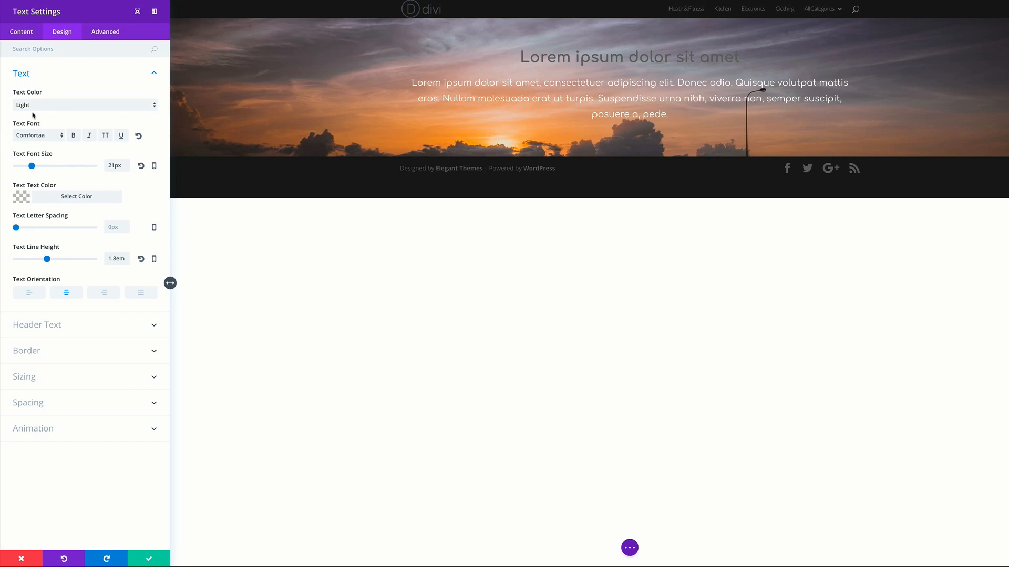
{"action": "left_click", "coordinate": [73, 138]}
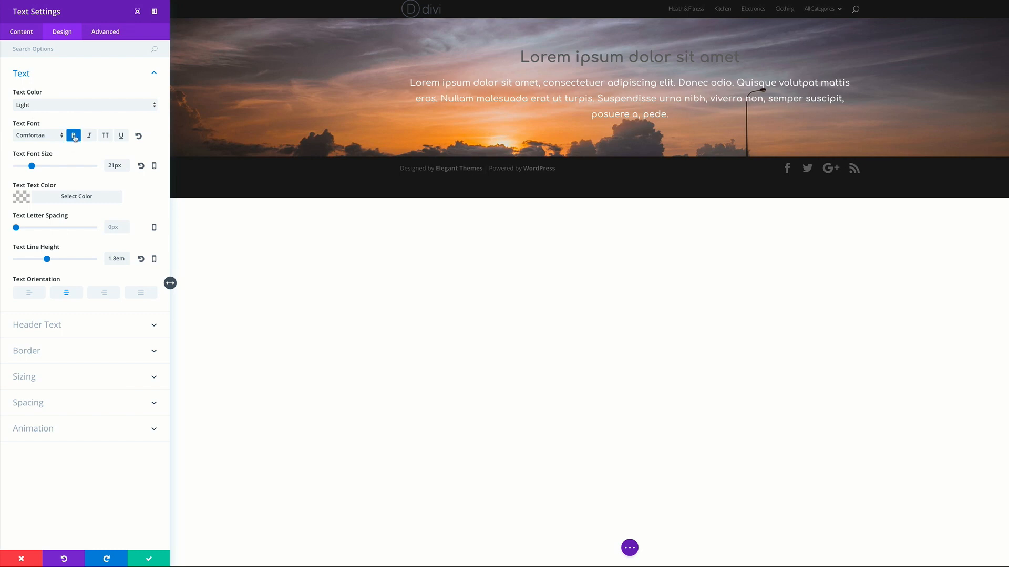
Set the paragraph's custom text color to the preset white, #ffffff, and save the module settings.
{"action": "left_click", "coordinate": [22, 199]}
{"action": "left_click", "coordinate": [93, 290]}
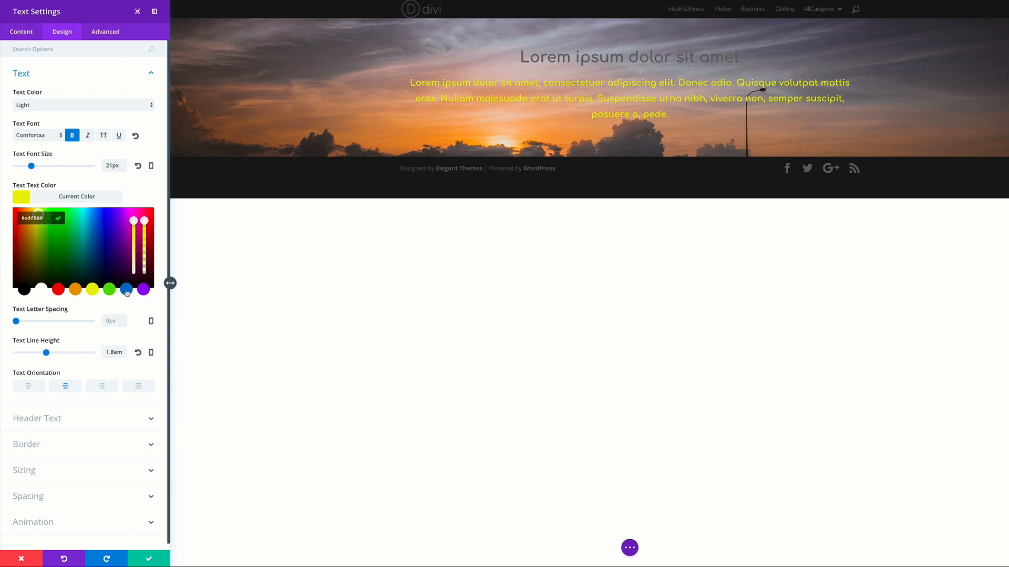
{"action": "left_click", "coordinate": [42, 290]}
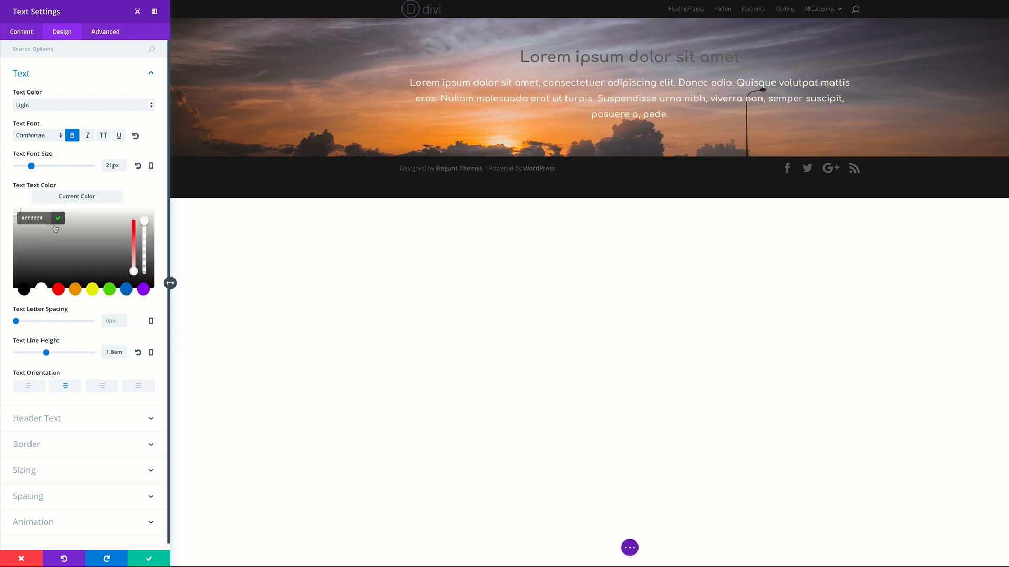
{"action": "left_click", "coordinate": [150, 559]}
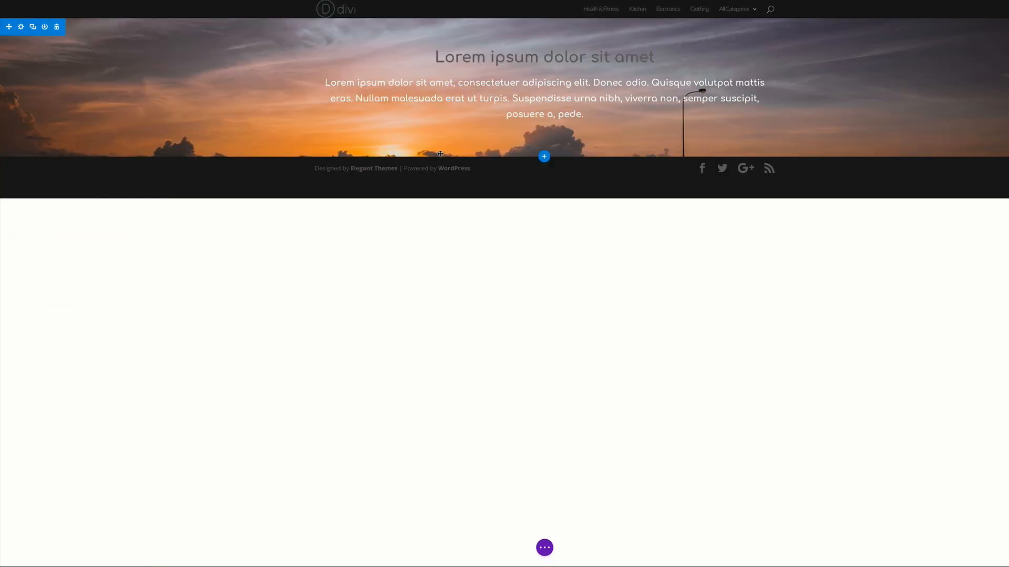
Set the "Lorem ipsum dolor sit amet" heading module's text color option to Light and save its settings.
{"action": "left_click", "coordinate": [534, 58]}
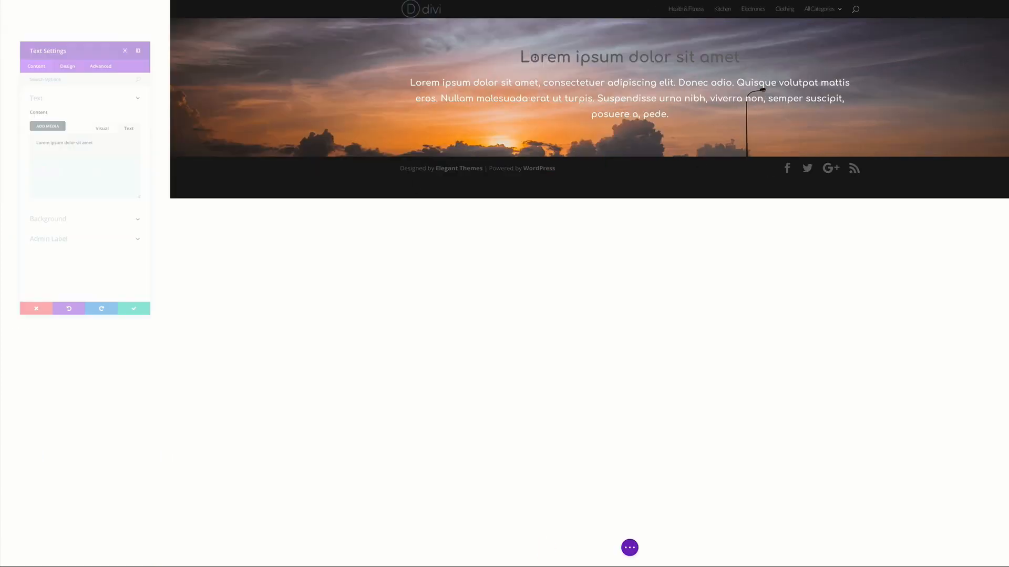
{"action": "left_click", "coordinate": [62, 33]}
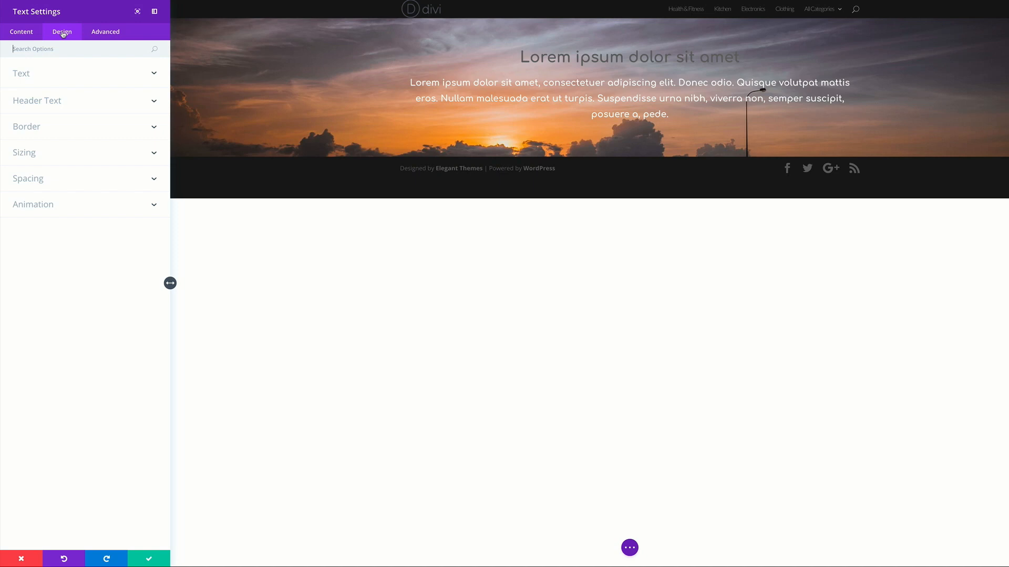
{"action": "left_click", "coordinate": [32, 74]}
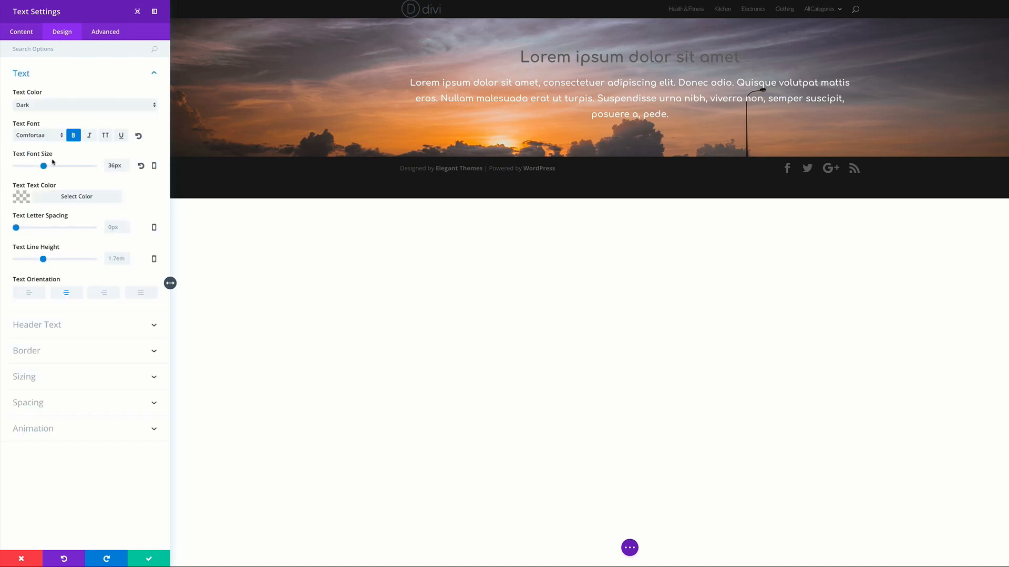
{"action": "left_click", "coordinate": [35, 107]}
{"action": "left_click", "coordinate": [32, 113]}
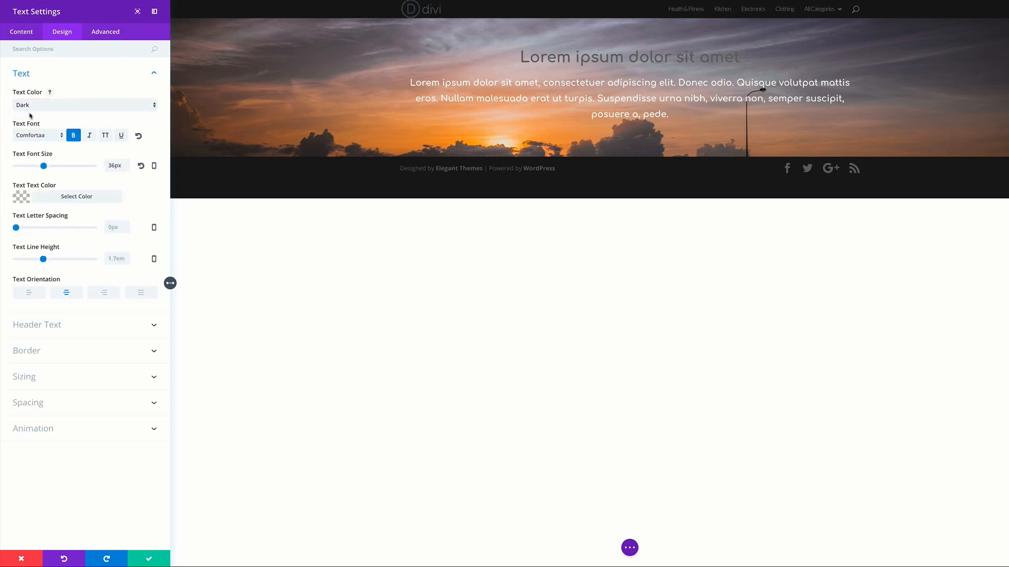
{"action": "left_click", "coordinate": [149, 560]}
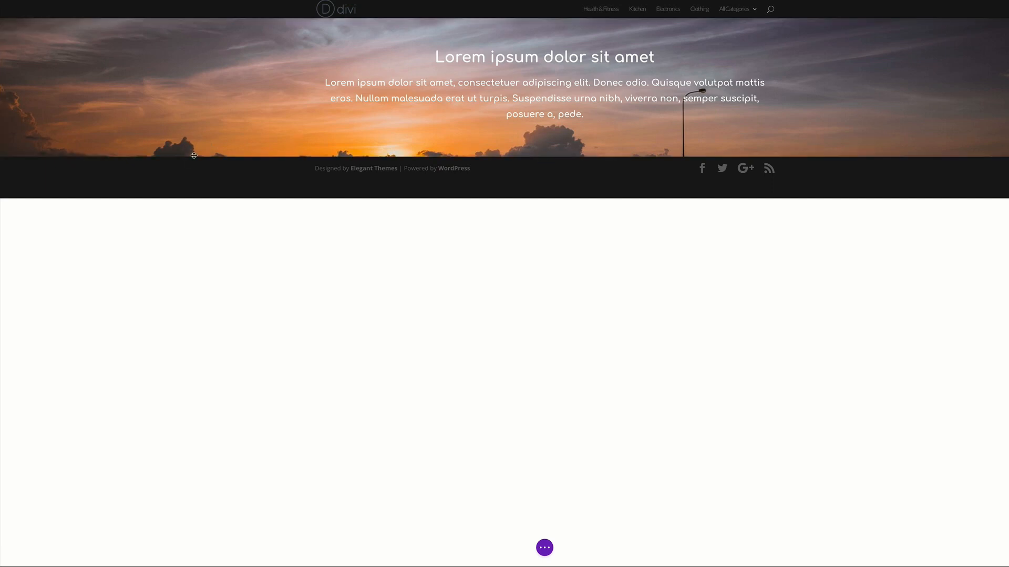
Enlarge the section's top and bottom padding so more of the sunset background image shows around the text.
{"action": "left_click_drag", "start_coordinate": [194, 156], "coordinate": [197, 207]}
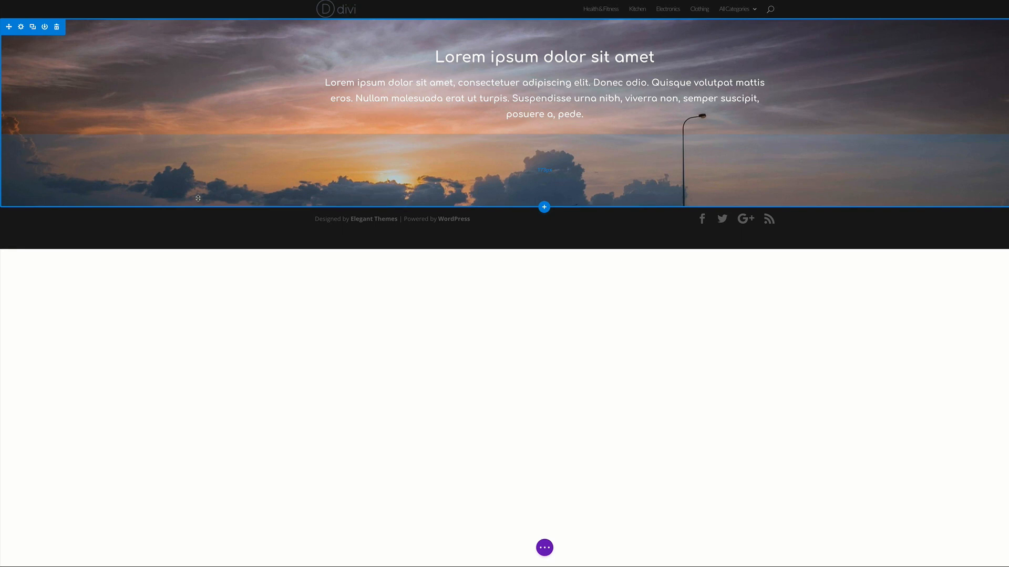
{"action": "left_click_drag", "start_coordinate": [218, 20], "coordinate": [226, 132]}
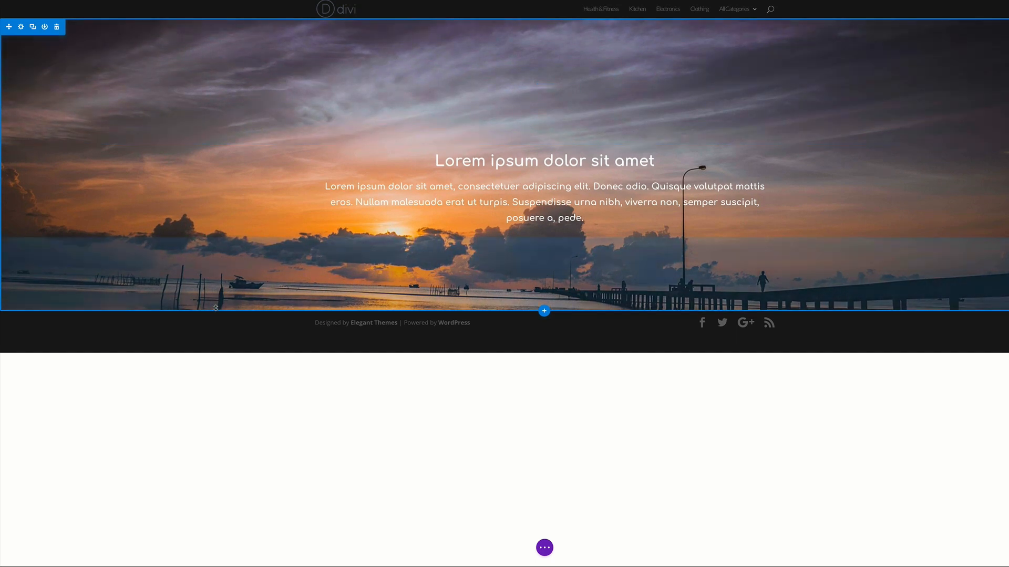
{"action": "left_click_drag", "start_coordinate": [218, 312], "coordinate": [218, 357]}
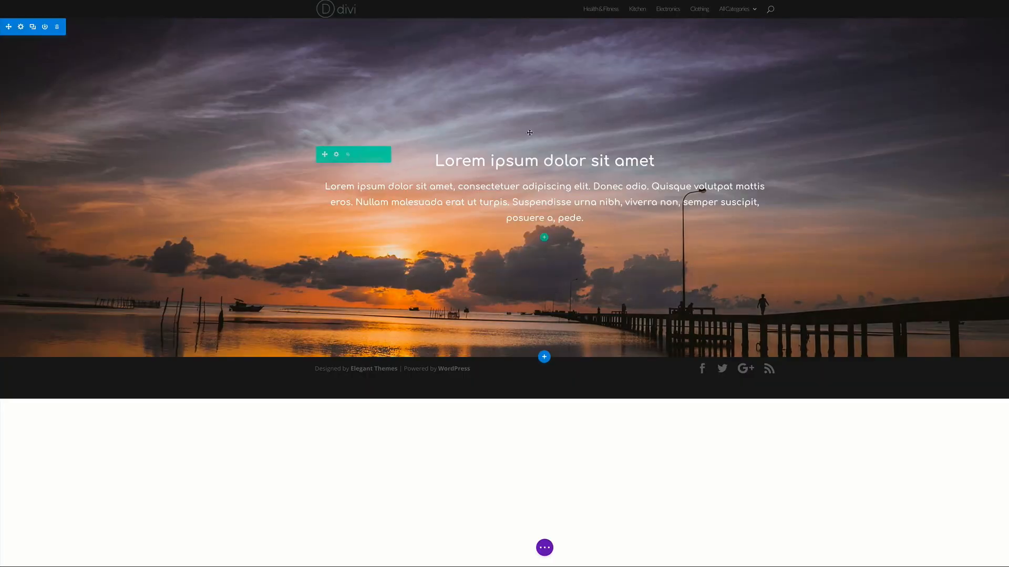
Insert a regular section below the sunset section with a row of three equal columns.
{"action": "left_click", "coordinate": [544, 357]}
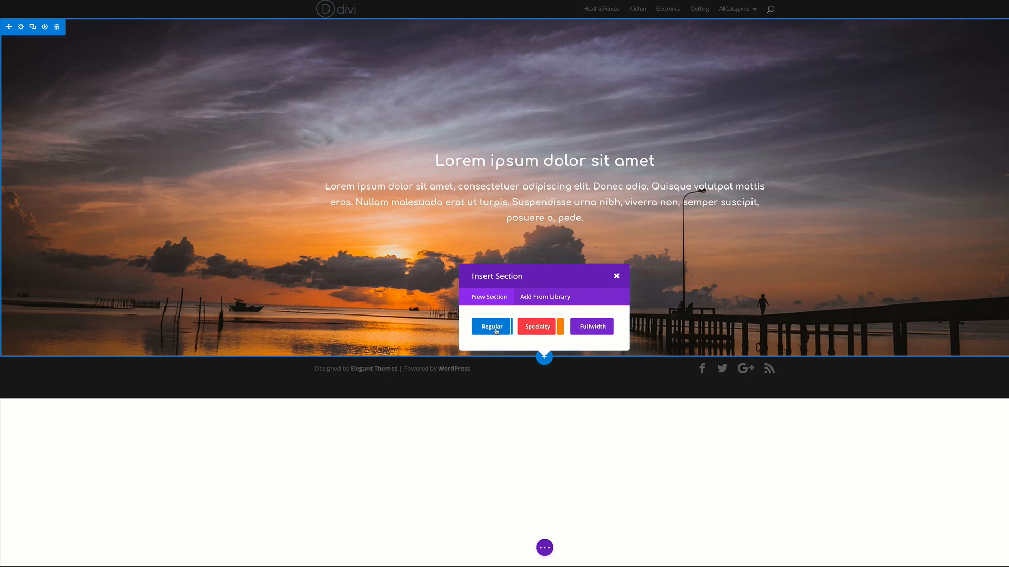
{"action": "left_click", "coordinate": [496, 331]}
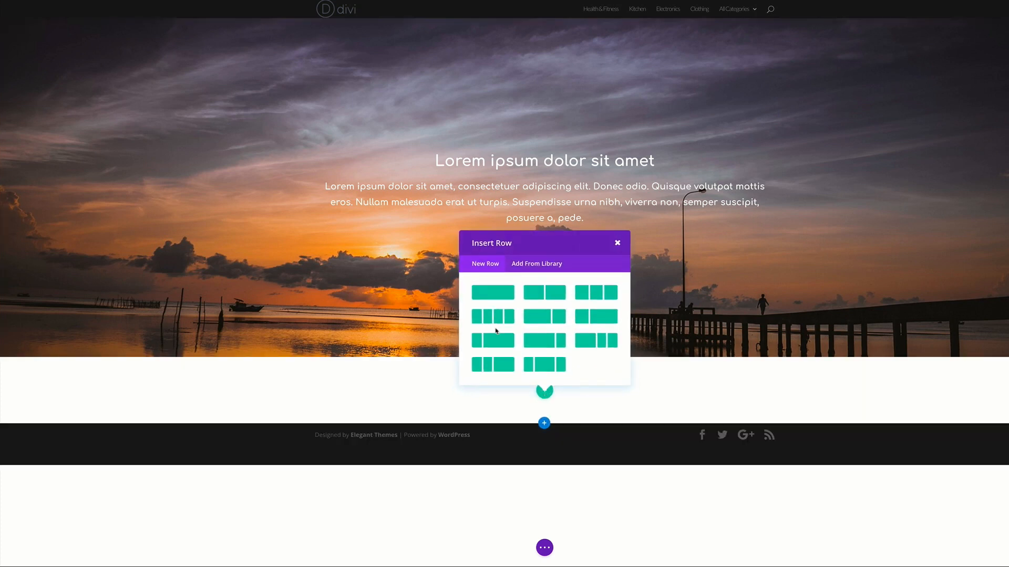
{"action": "left_click", "coordinate": [597, 295]}
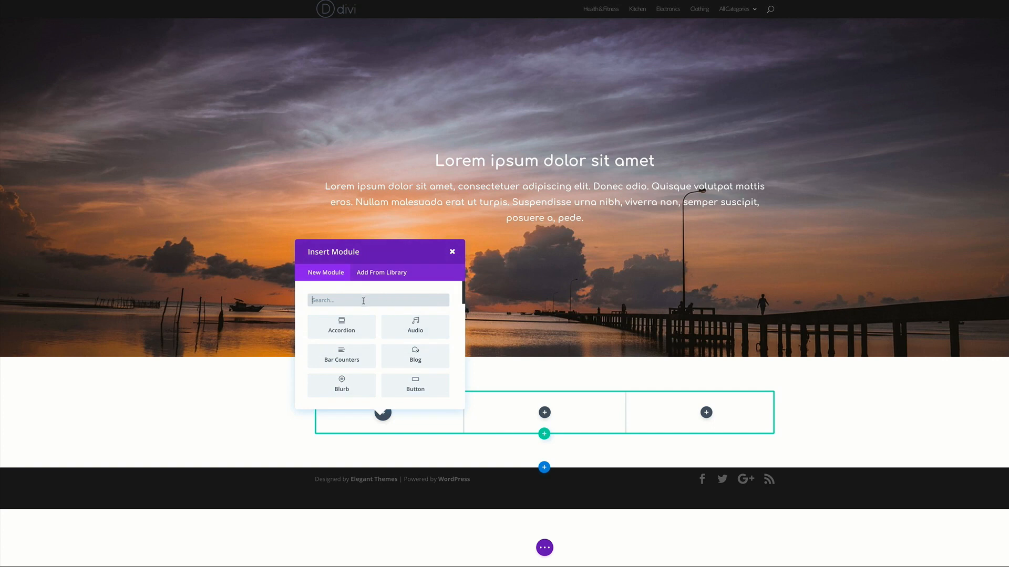
Add a Blurb module to the first column with the short lorem ipsum paragraph as content and "Nullam malesuada erat" as title.
{"action": "left_click", "coordinate": [342, 386]}
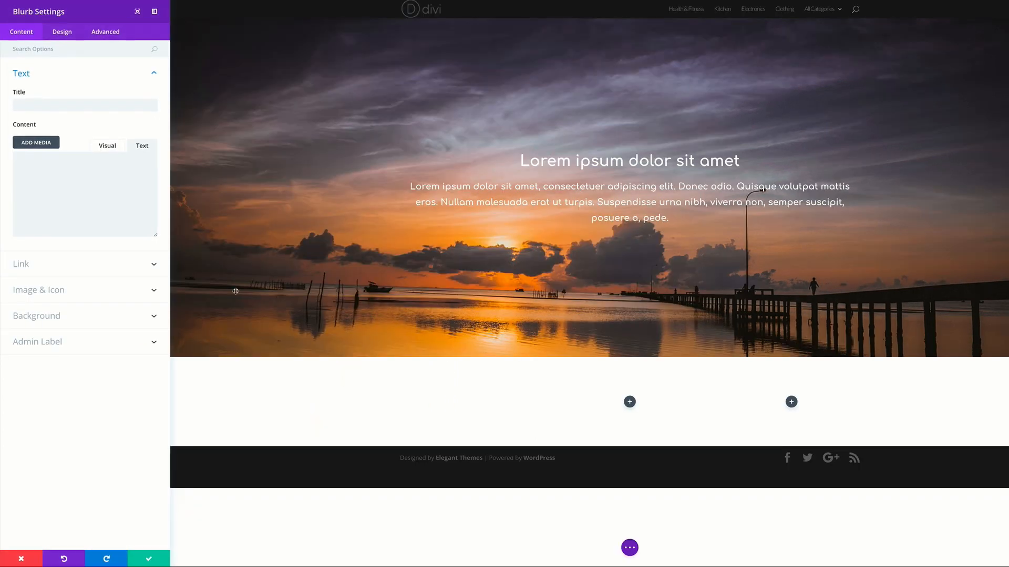
{"action": "left_click", "coordinate": [35, 163]}
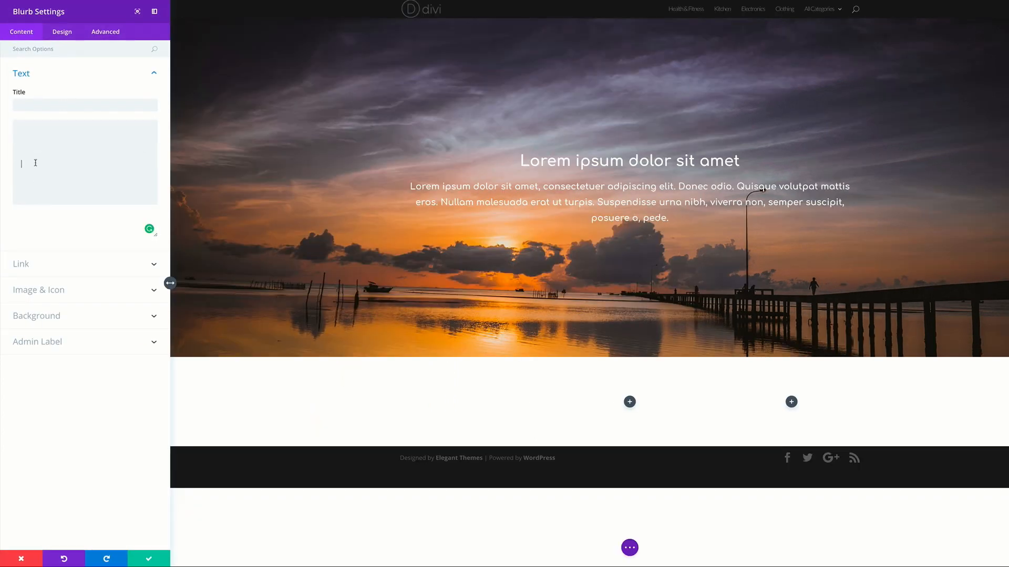
{"action": "type", "text": "Lorem ipsum dolor sit amet, consectetuer adipiscing elit. Donec odio. Quisque volutpat mattis eros. Nullam malesuada erat ut turpis. Suspendisse urna nibh, viverra non, semper suscipit, posuere a, pede."}
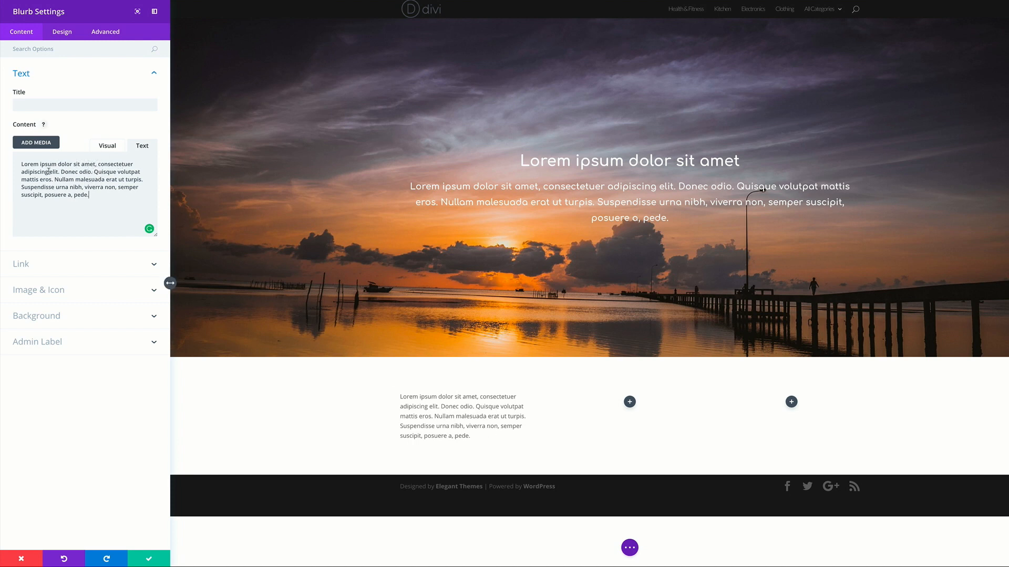
{"action": "left_click_drag", "start_coordinate": [56, 180], "coordinate": [106, 179]}
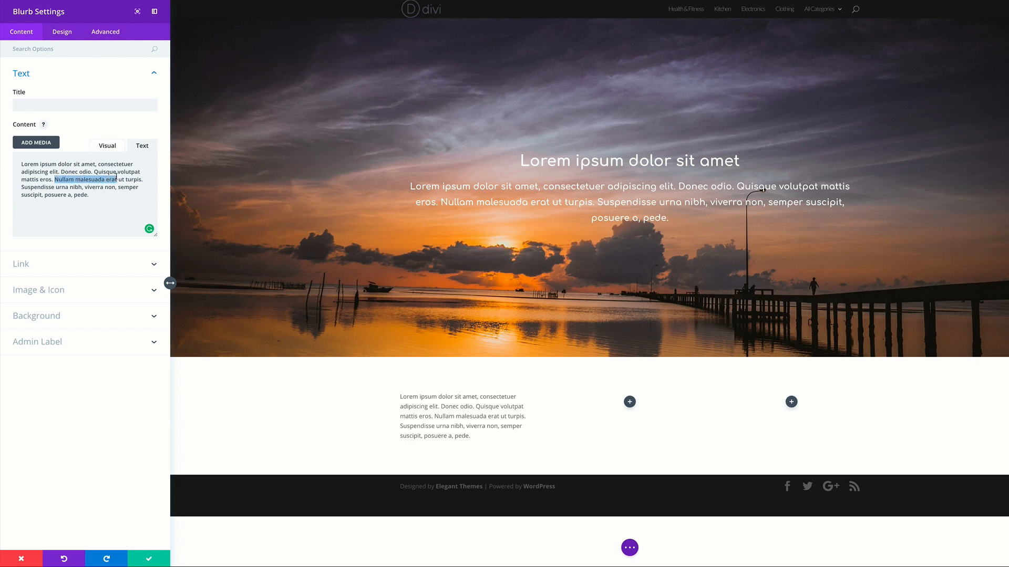
{"action": "left_click", "coordinate": [79, 109]}
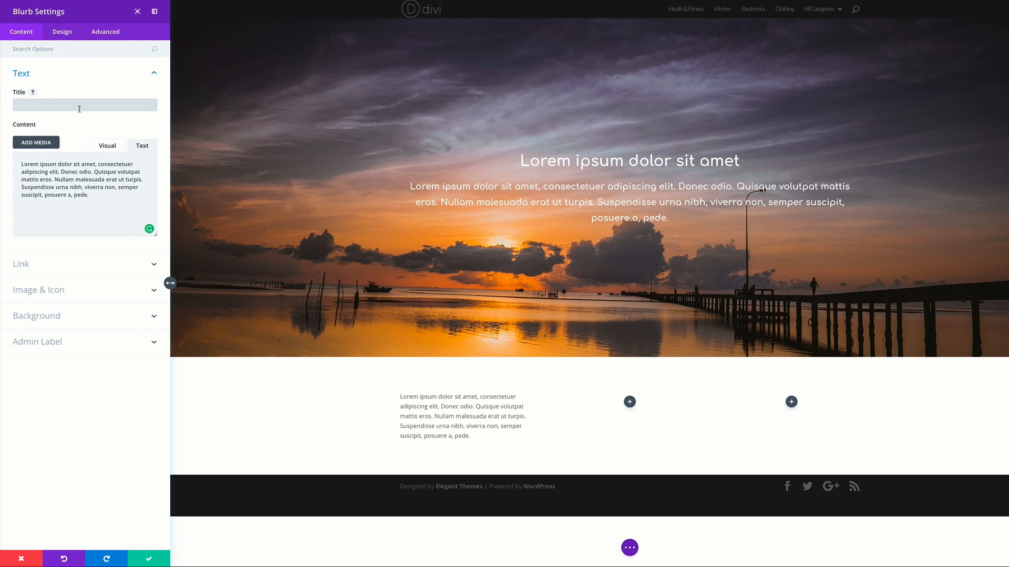
{"action": "type", "text": "Nullam malesuada erat"}
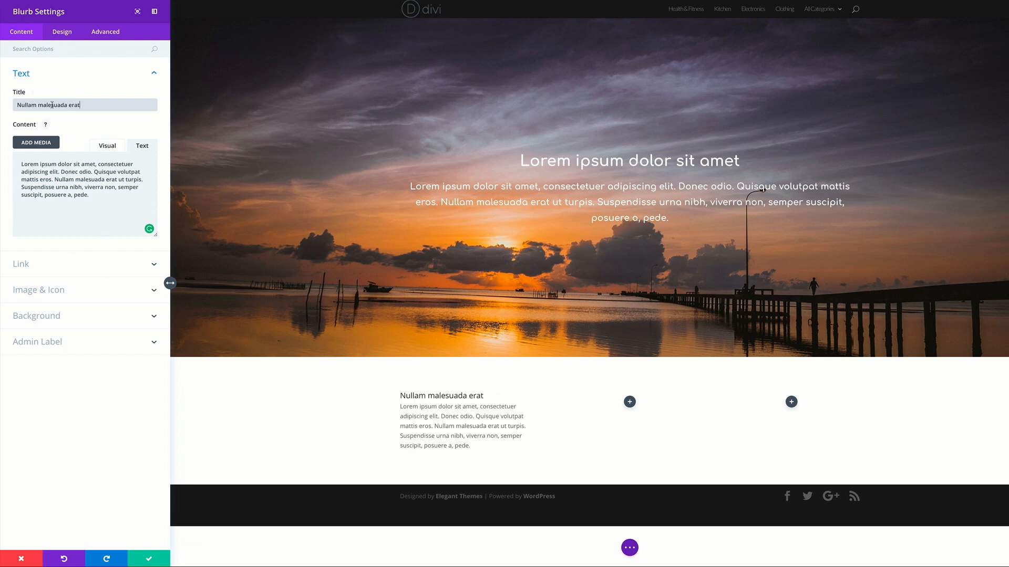
Turn on Use Icon for the blurb and choose the camera icon.
{"action": "left_click", "coordinate": [55, 292]}
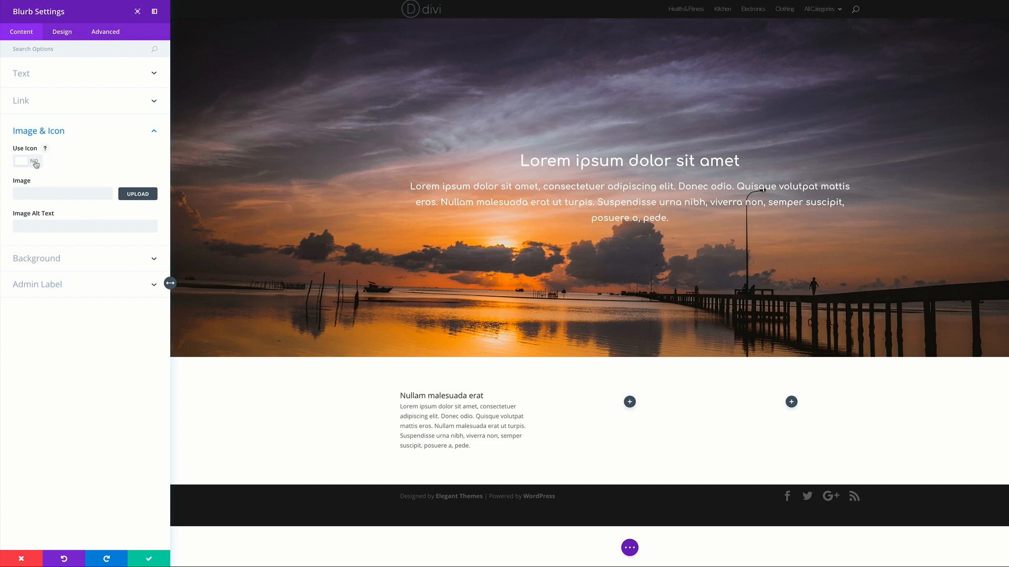
{"action": "left_click", "coordinate": [35, 163]}
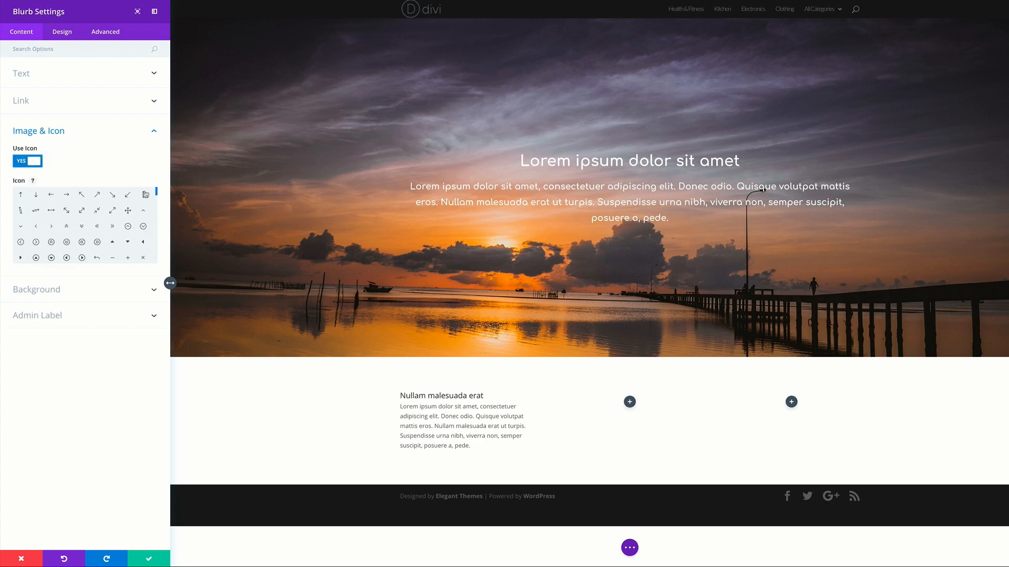
{"action": "left_click_drag", "start_coordinate": [156, 194], "coordinate": [156, 208]}
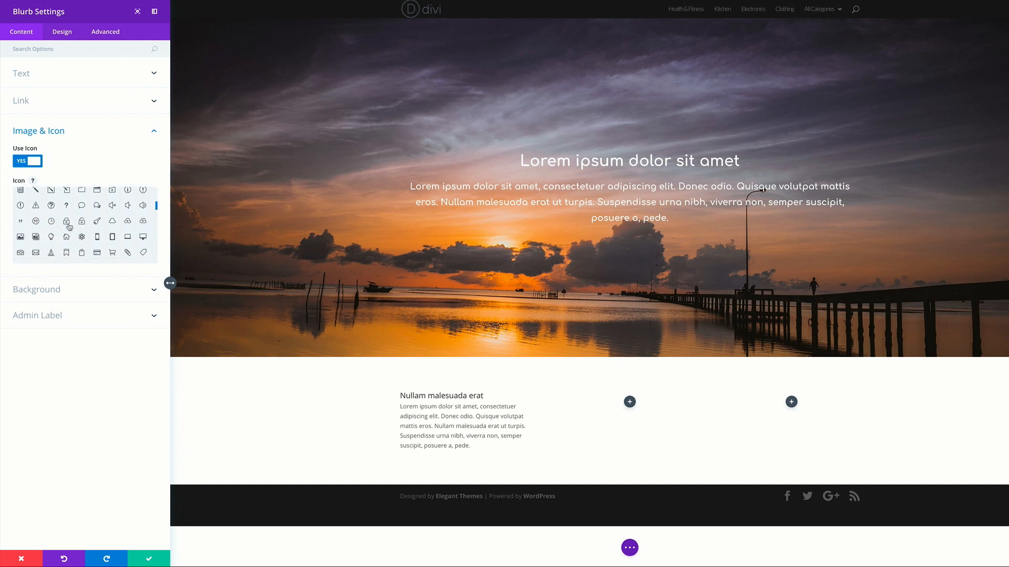
{"action": "left_click", "coordinate": [21, 253]}
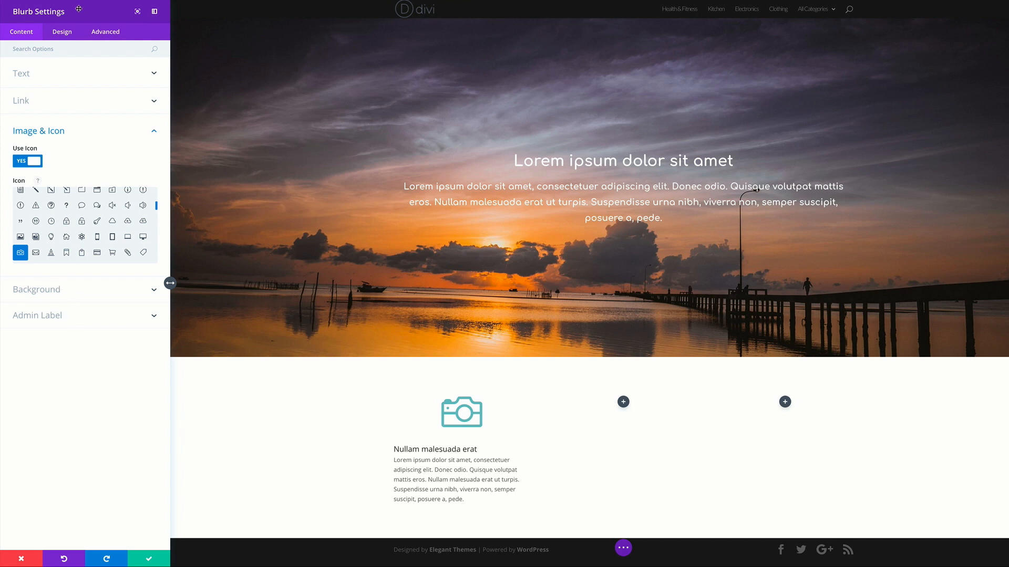
Set the blurb's icon color to the yellow preset swatch.
{"action": "left_click", "coordinate": [68, 33]}
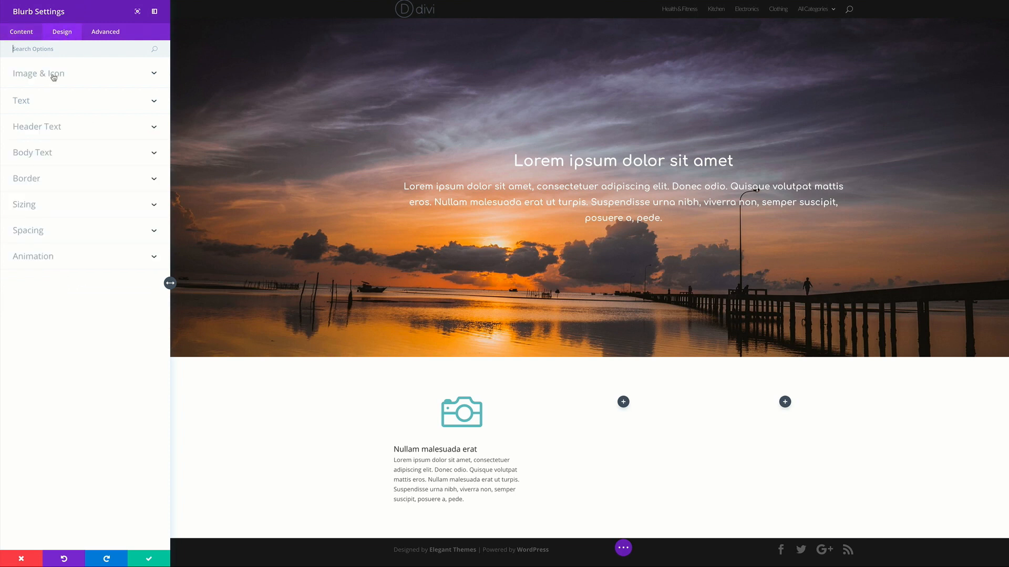
{"action": "left_click", "coordinate": [54, 76]}
{"action": "left_click", "coordinate": [21, 107]}
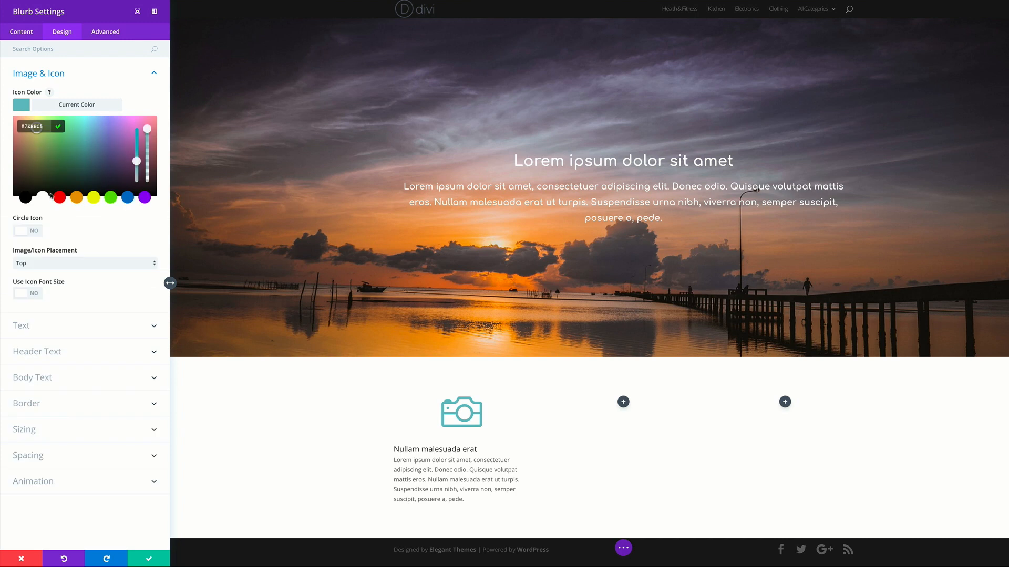
{"action": "left_click", "coordinate": [95, 199]}
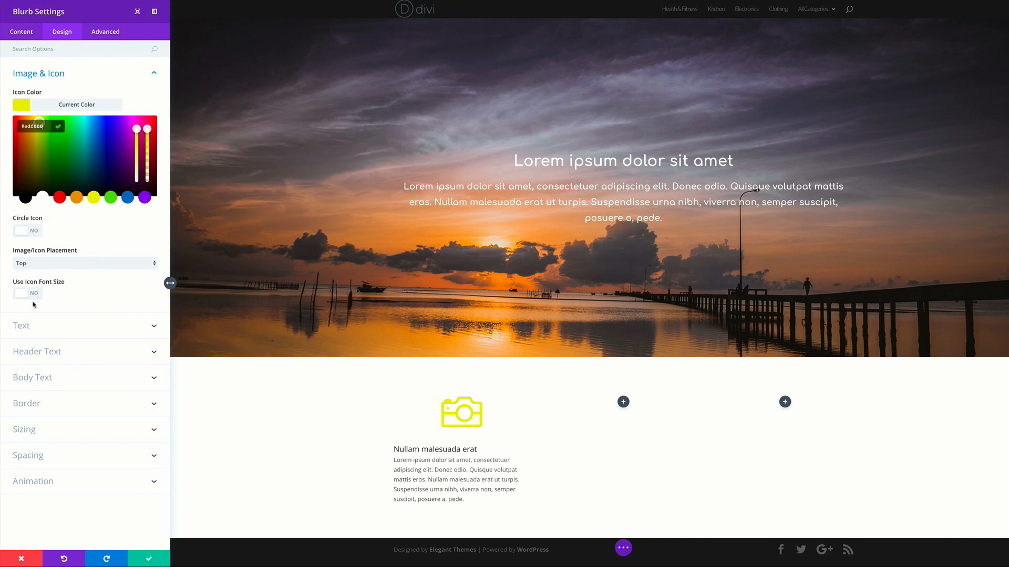
Center the blurb's text and style its header in bold Comfortaa with a font size of 25px.
{"action": "left_click", "coordinate": [55, 326]}
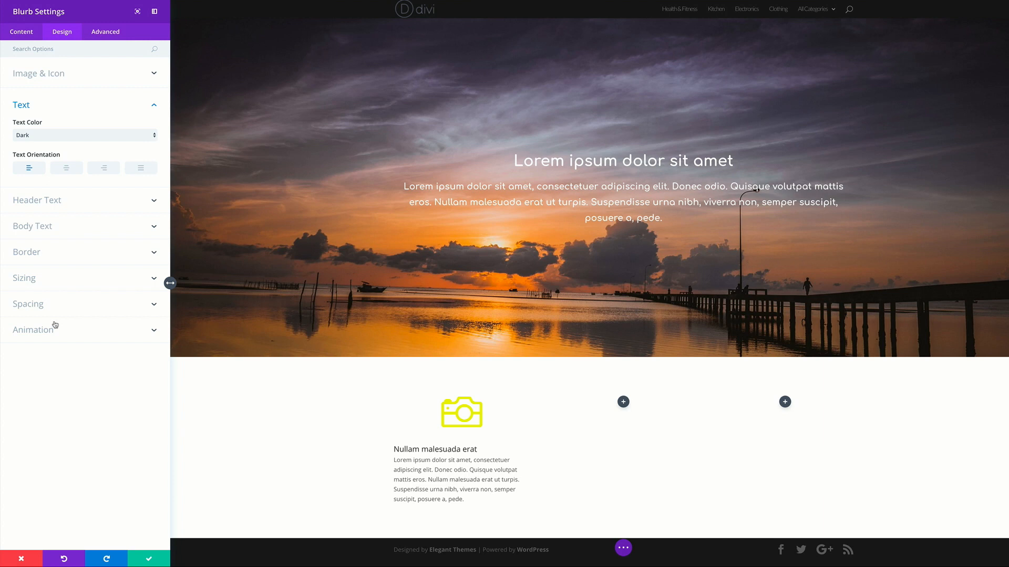
{"action": "left_click", "coordinate": [67, 168]}
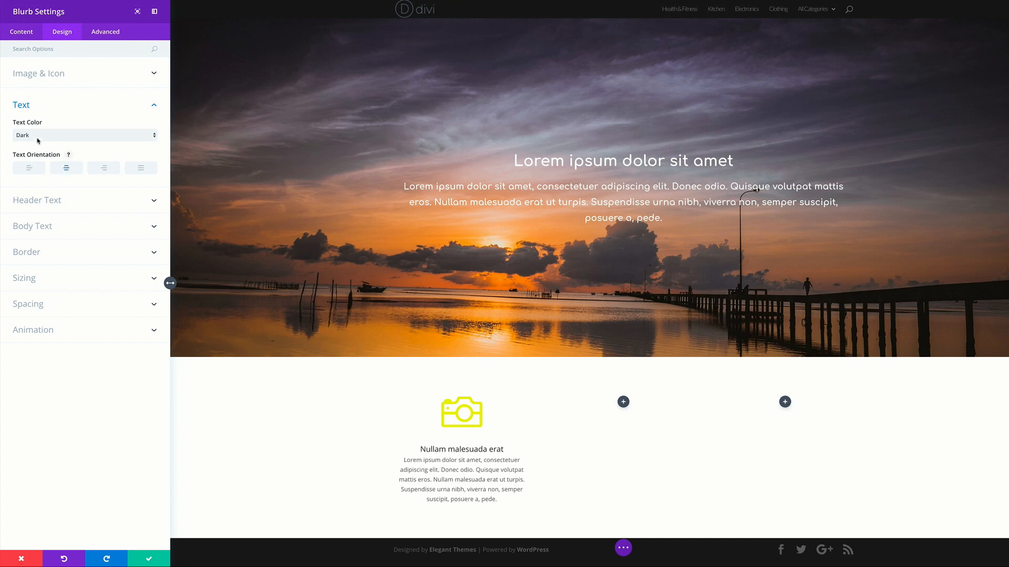
{"action": "left_click", "coordinate": [55, 203]}
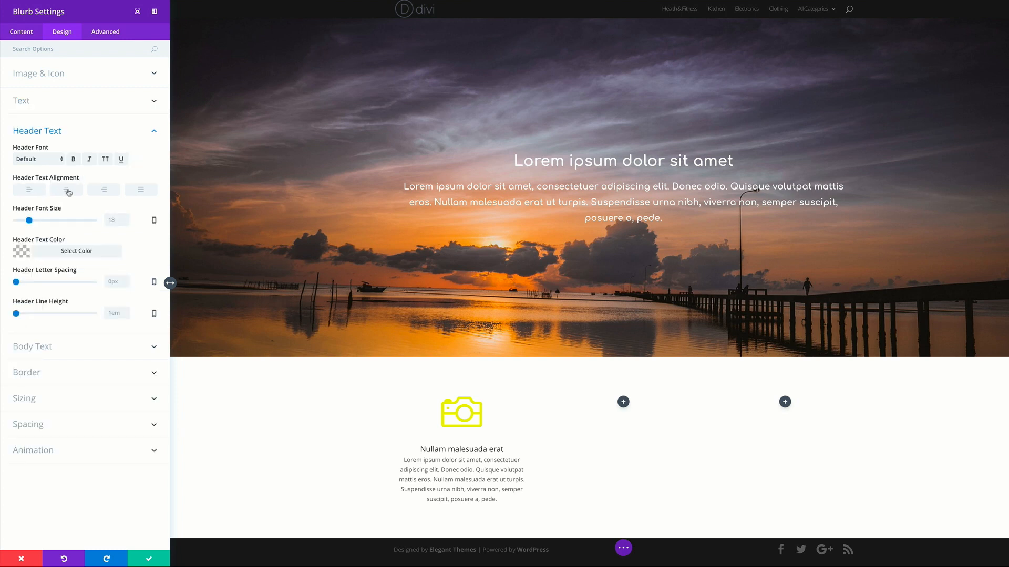
{"action": "left_click_drag", "start_coordinate": [30, 222], "coordinate": [35, 221]}
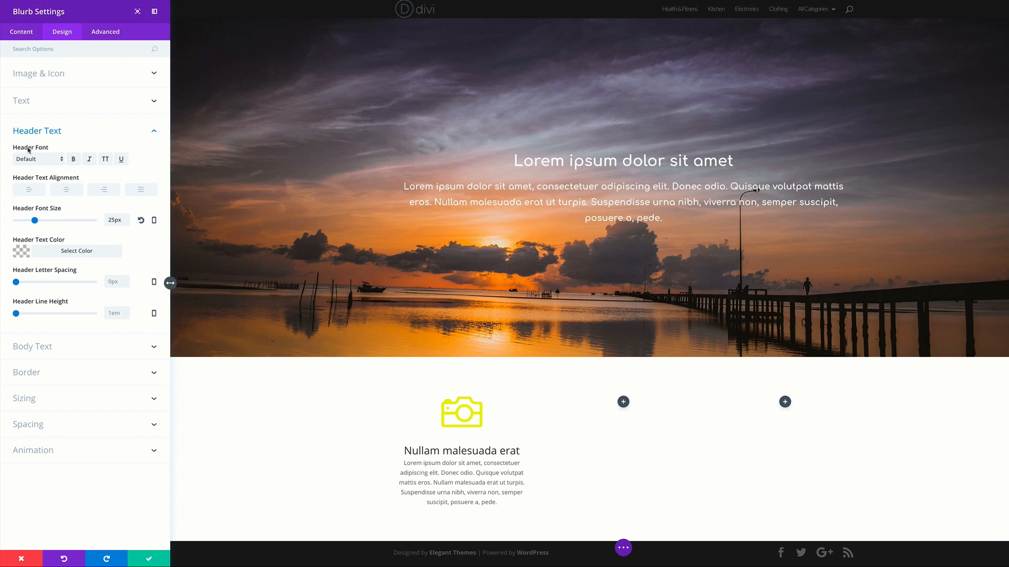
{"action": "left_click", "coordinate": [47, 160]}
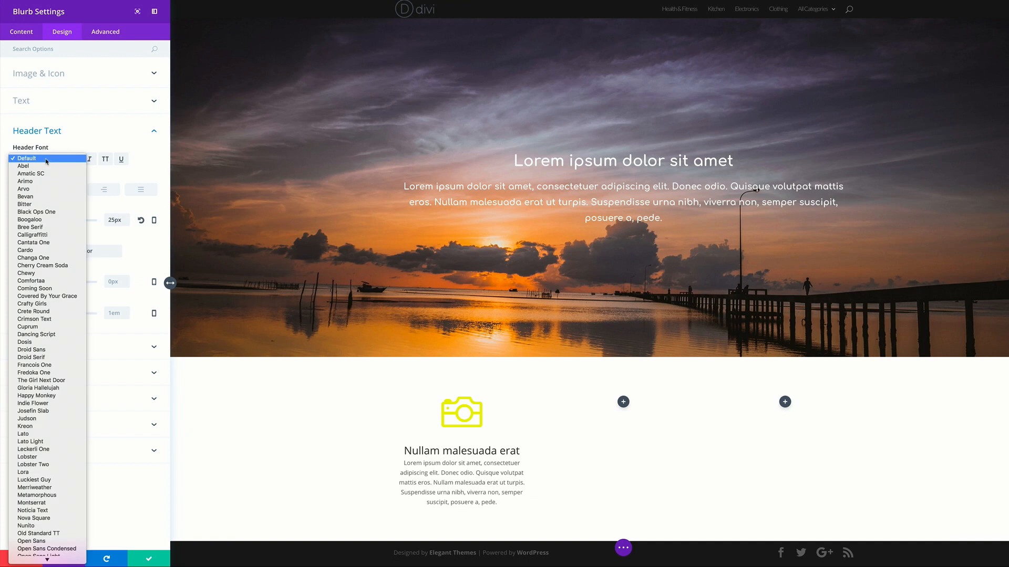
{"action": "left_click", "coordinate": [58, 281]}
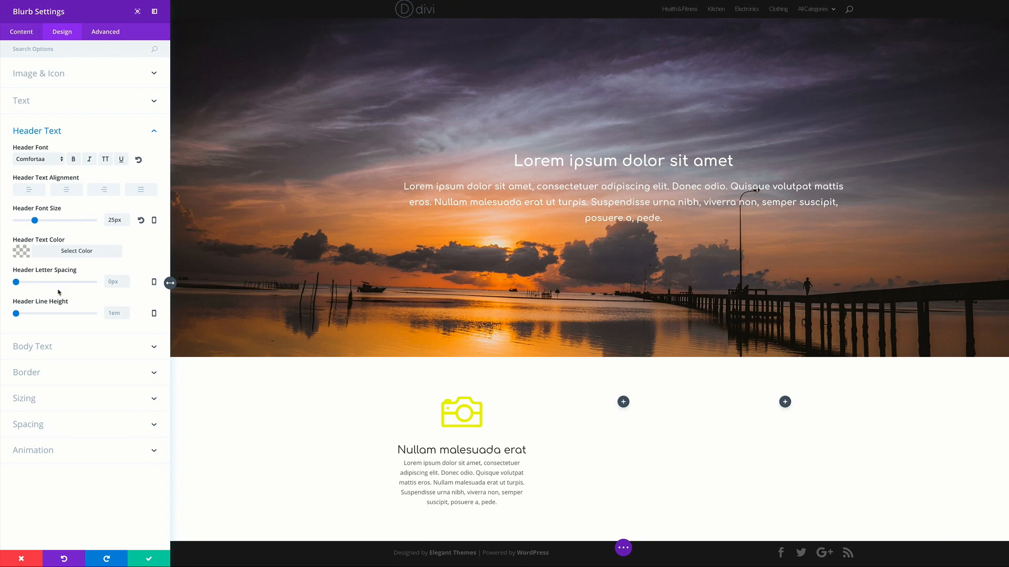
{"action": "left_click", "coordinate": [74, 160]}
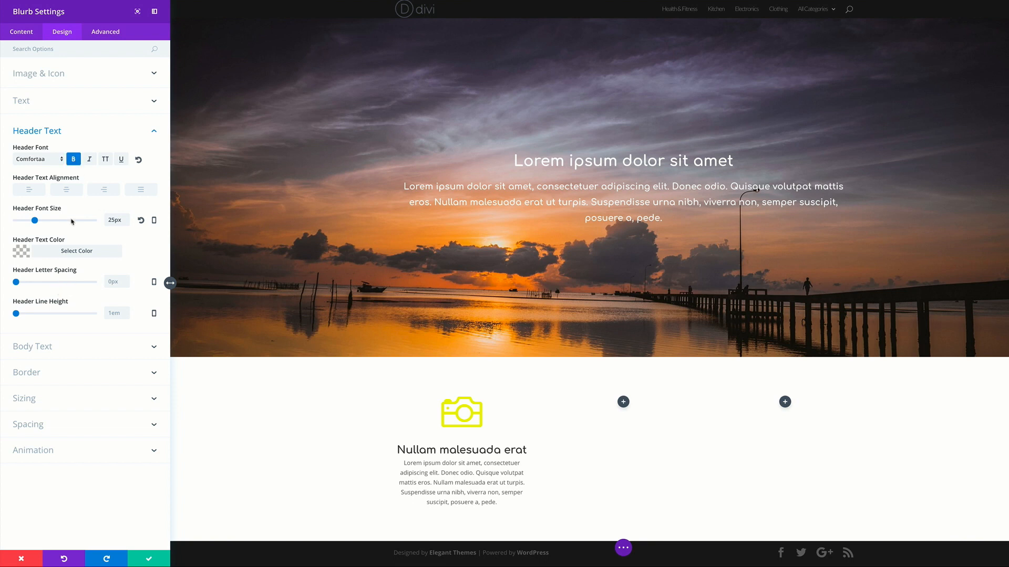
Set the blurb's body text to Comfortaa at 16px and save the blurb settings.
{"action": "left_click", "coordinate": [43, 348]}
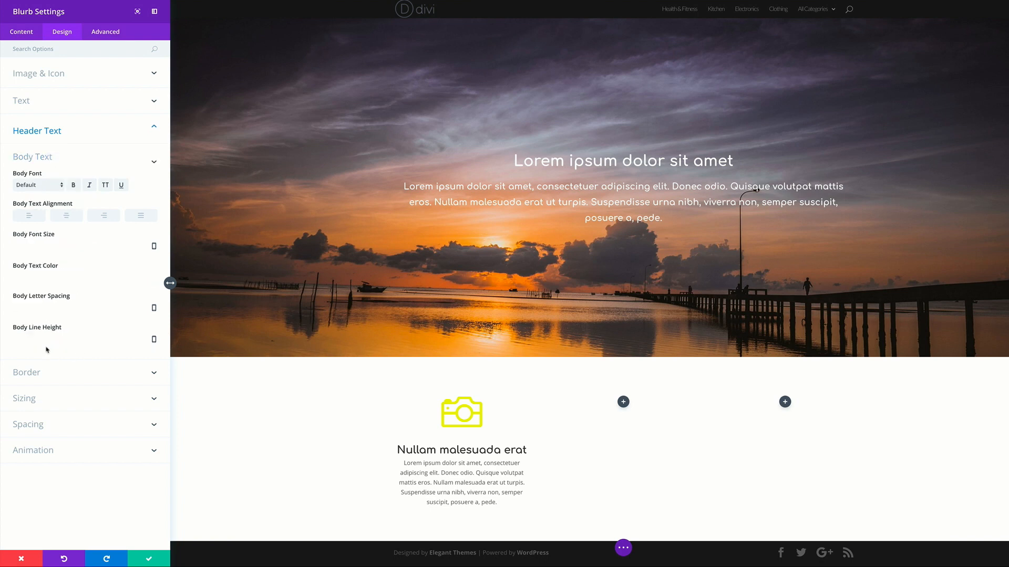
{"action": "left_click", "coordinate": [46, 185]}
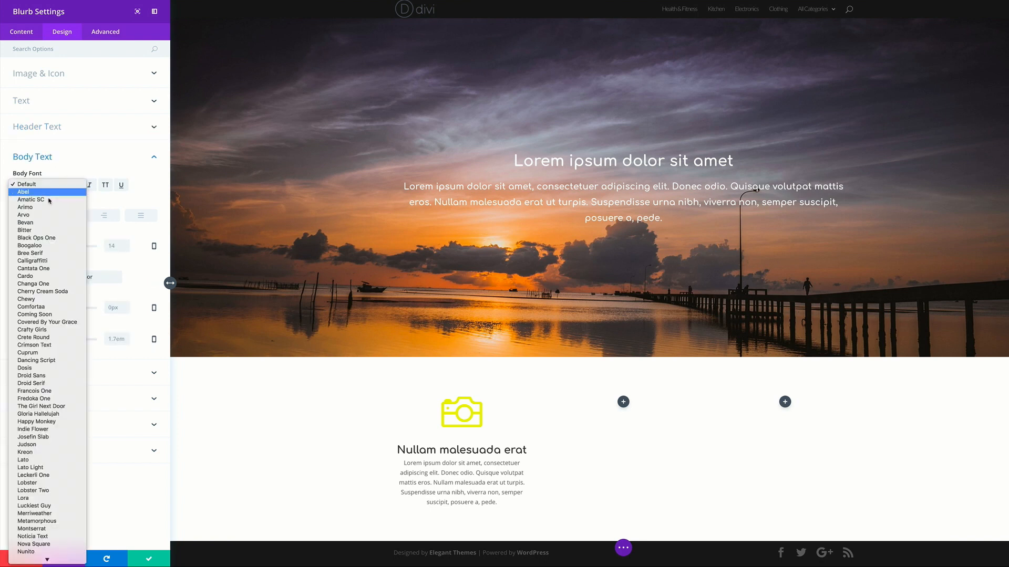
{"action": "left_click", "coordinate": [52, 310]}
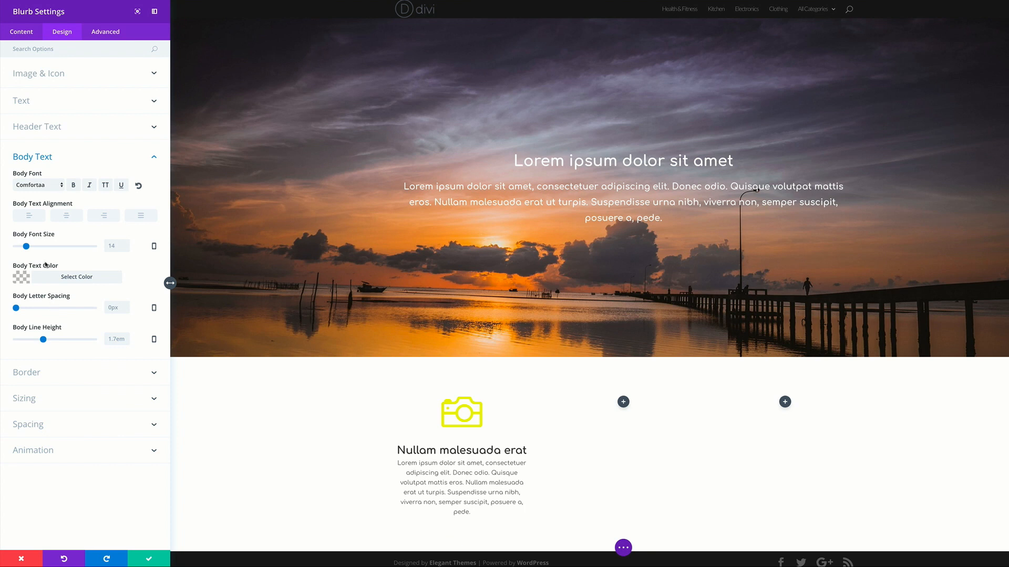
{"action": "left_click_drag", "start_coordinate": [29, 248], "coordinate": [29, 248]}
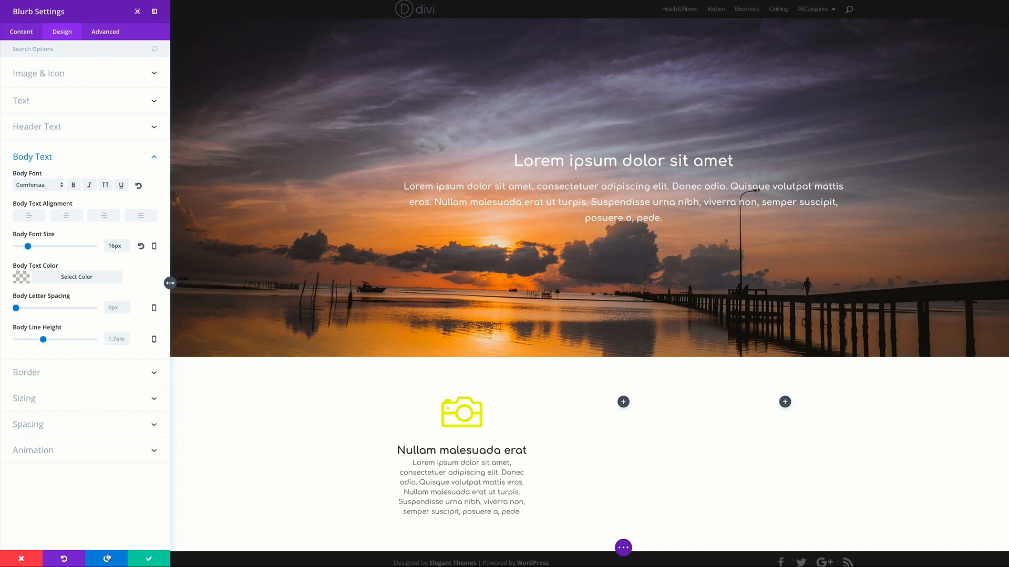
{"action": "left_click", "coordinate": [148, 560]}
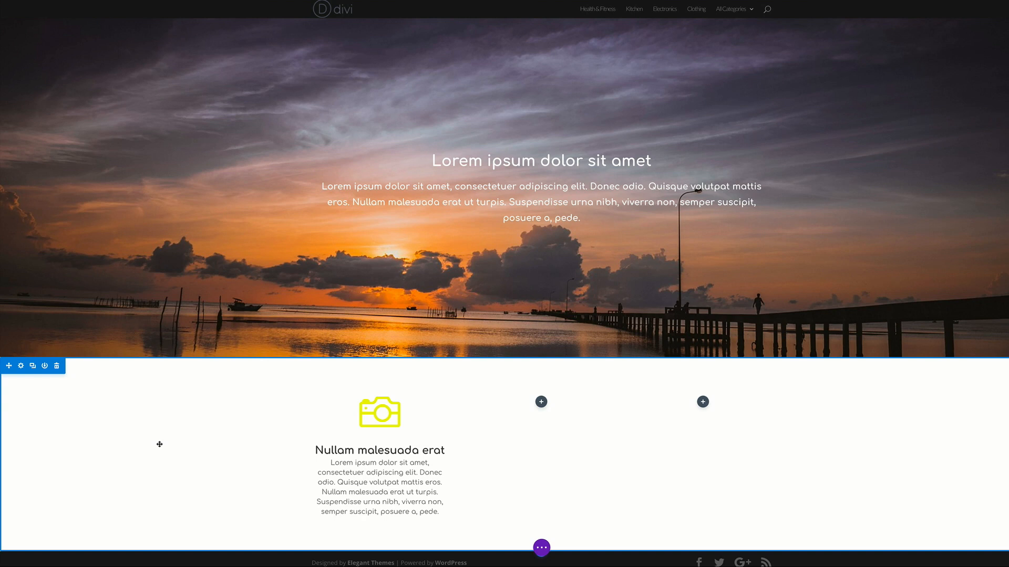
Give the three-column section a solid orange background color and save the section settings.
{"action": "left_click", "coordinate": [22, 366]}
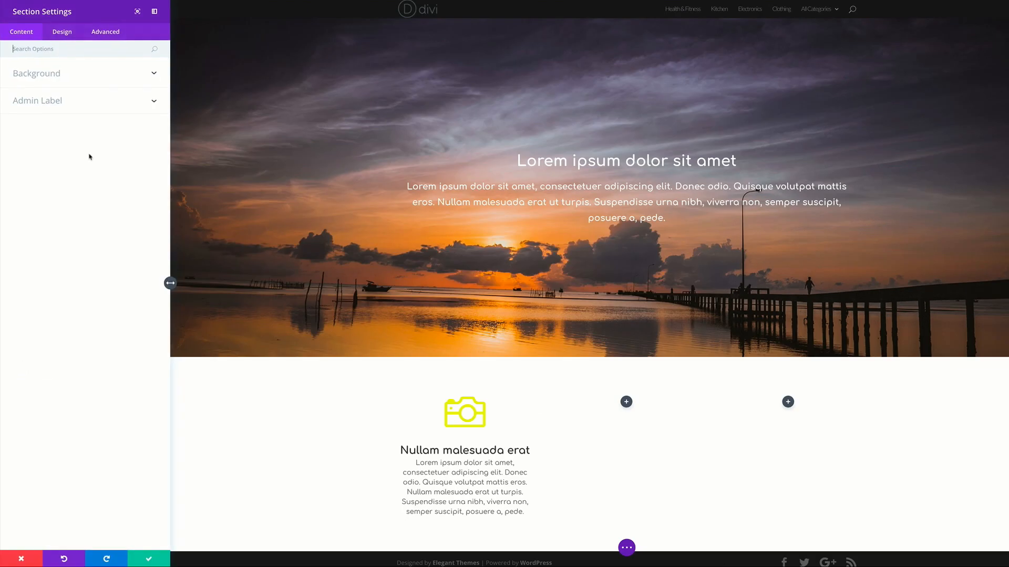
{"action": "left_click", "coordinate": [54, 75]}
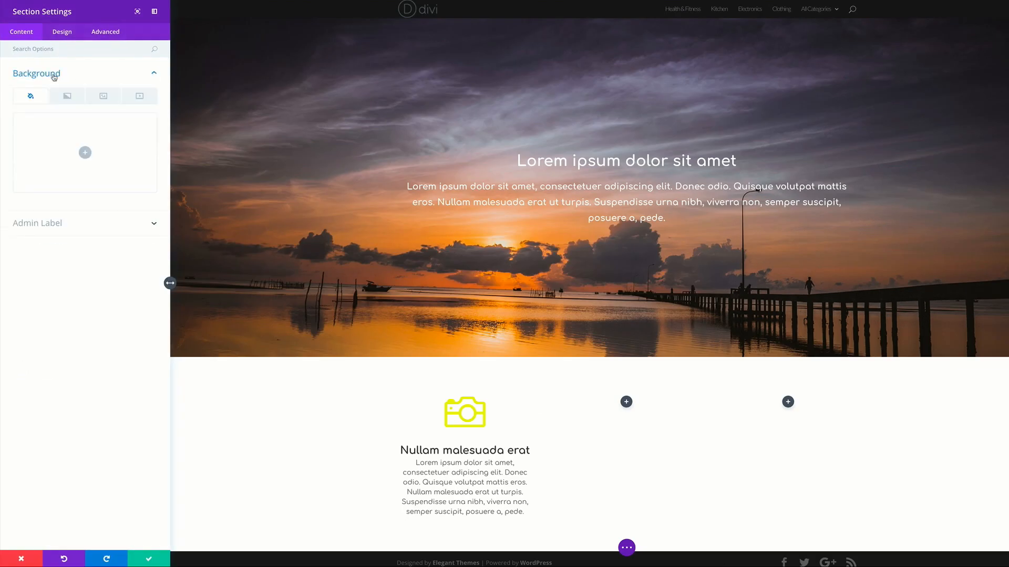
{"action": "left_click", "coordinate": [85, 152]}
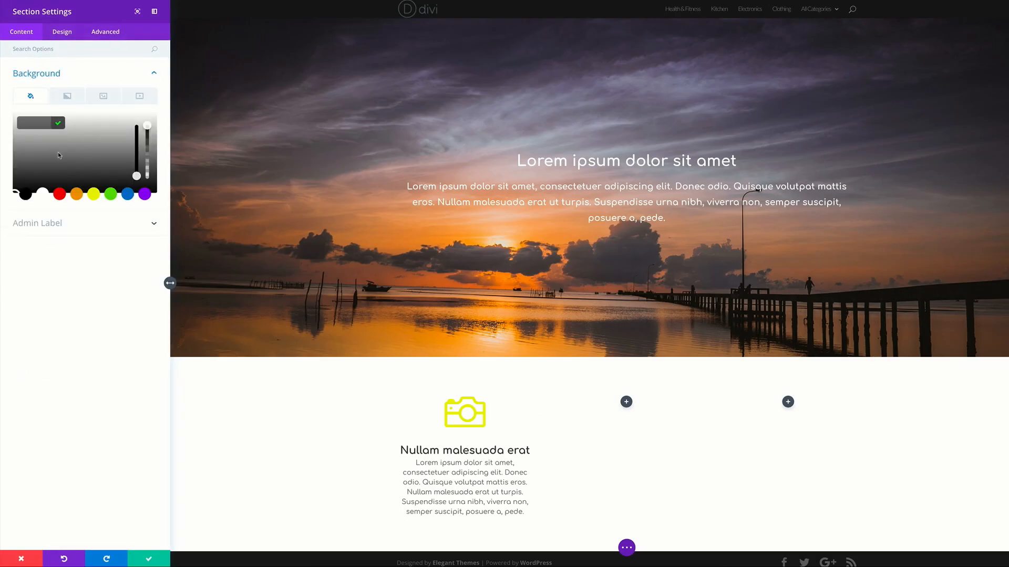
{"action": "left_click", "coordinate": [77, 194]}
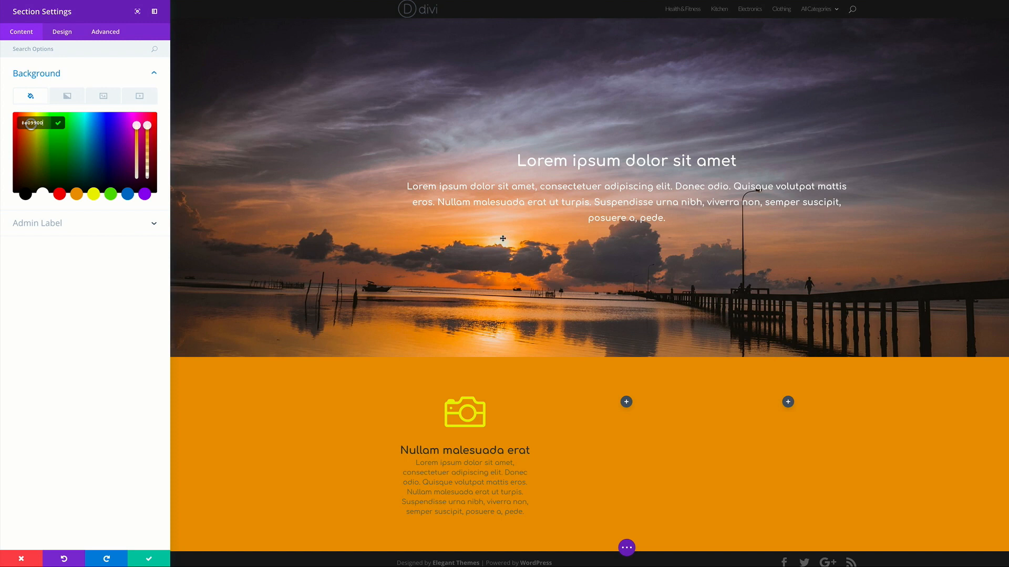
{"action": "left_click", "coordinate": [148, 558]}
Change the first column's blurb icon to white and enable a custom icon font size of 55px.
{"action": "scroll", "coordinate": [511, 478], "scroll_direction": "down", "scroll_amount": 1}
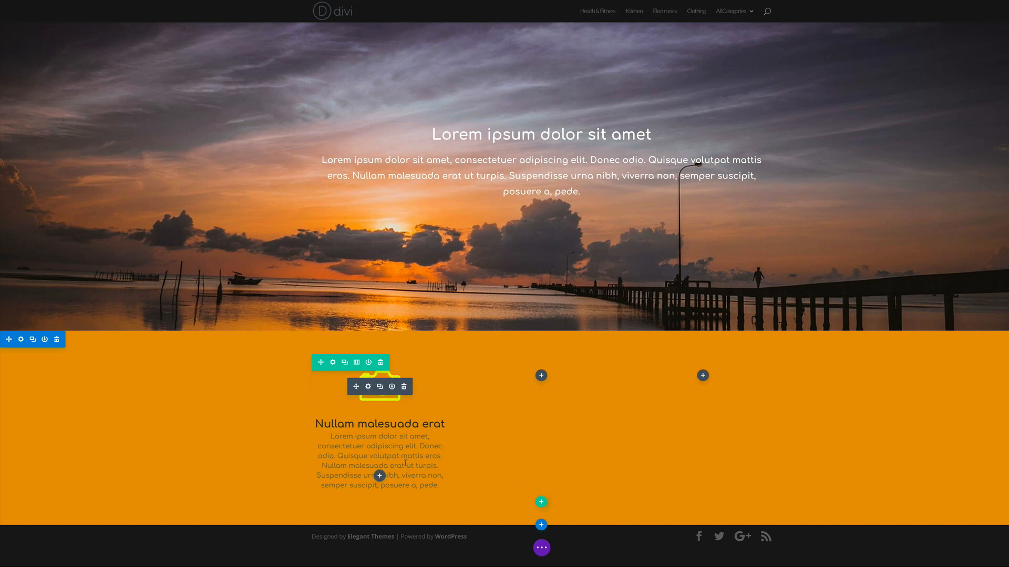
{"action": "left_click", "coordinate": [368, 387]}
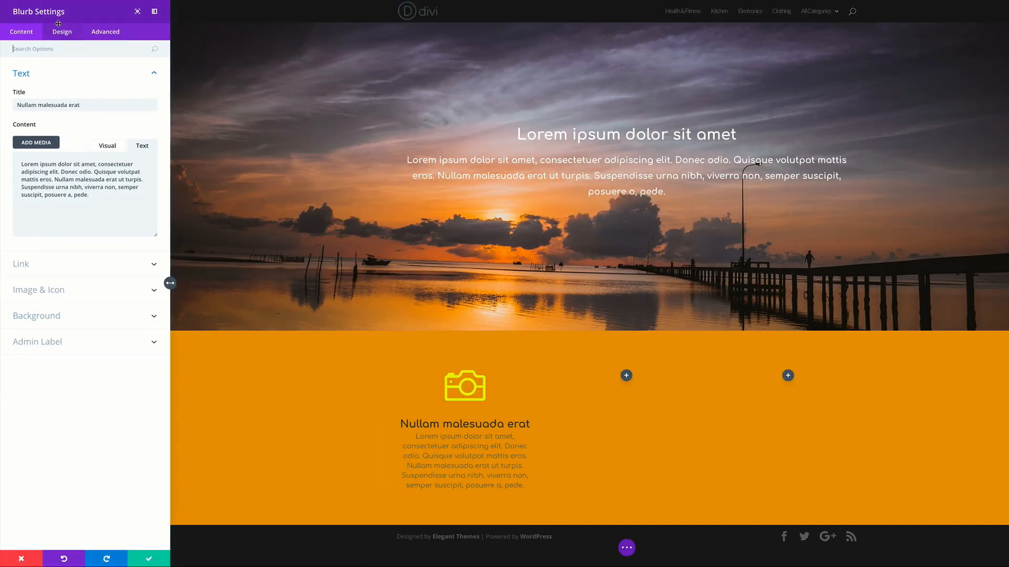
{"action": "left_click", "coordinate": [62, 32]}
{"action": "left_click", "coordinate": [58, 45]}
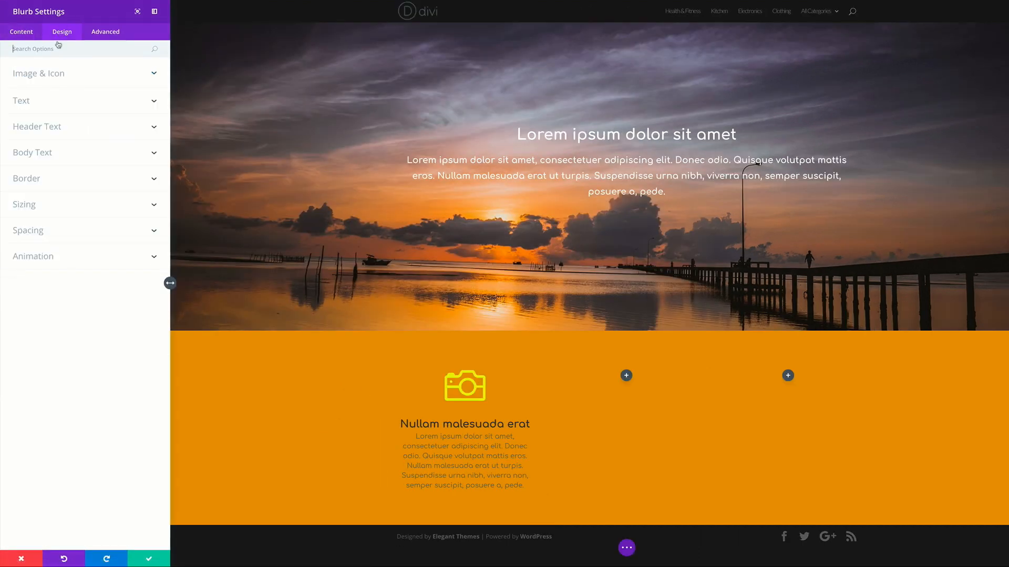
{"action": "left_click", "coordinate": [46, 76]}
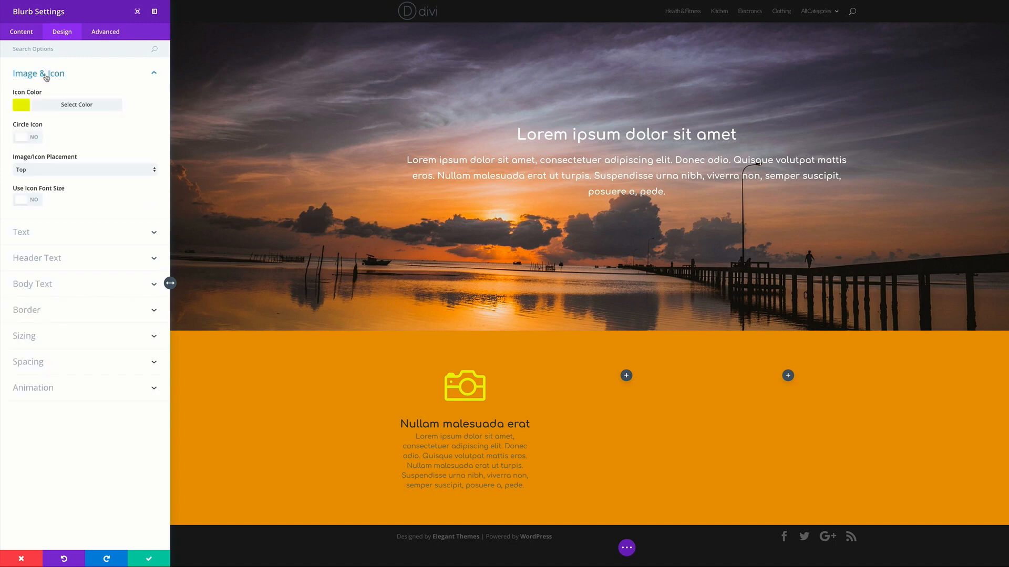
{"action": "left_click", "coordinate": [23, 105]}
{"action": "left_click", "coordinate": [45, 198]}
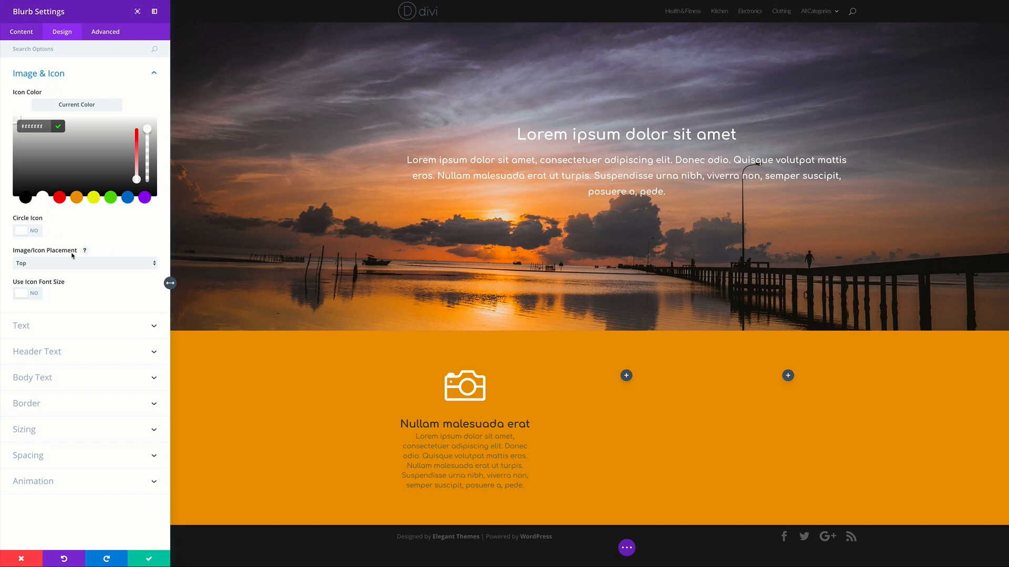
{"action": "left_click", "coordinate": [35, 295]}
{"action": "left_click_drag", "start_coordinate": [78, 234], "coordinate": [53, 239]}
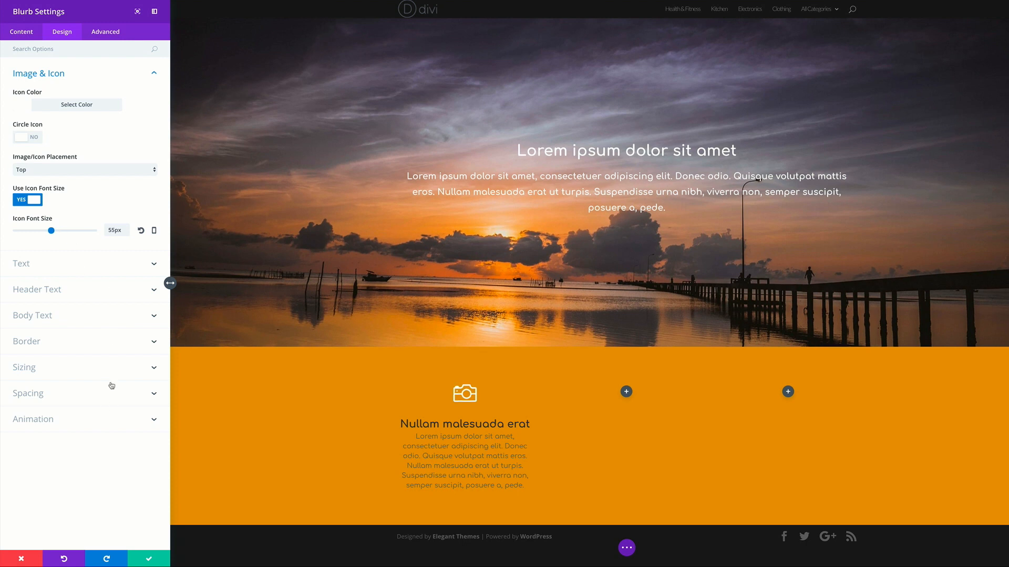
Switch the blurb's text color to Light and save the blurb settings.
{"action": "left_click", "coordinate": [59, 264]}
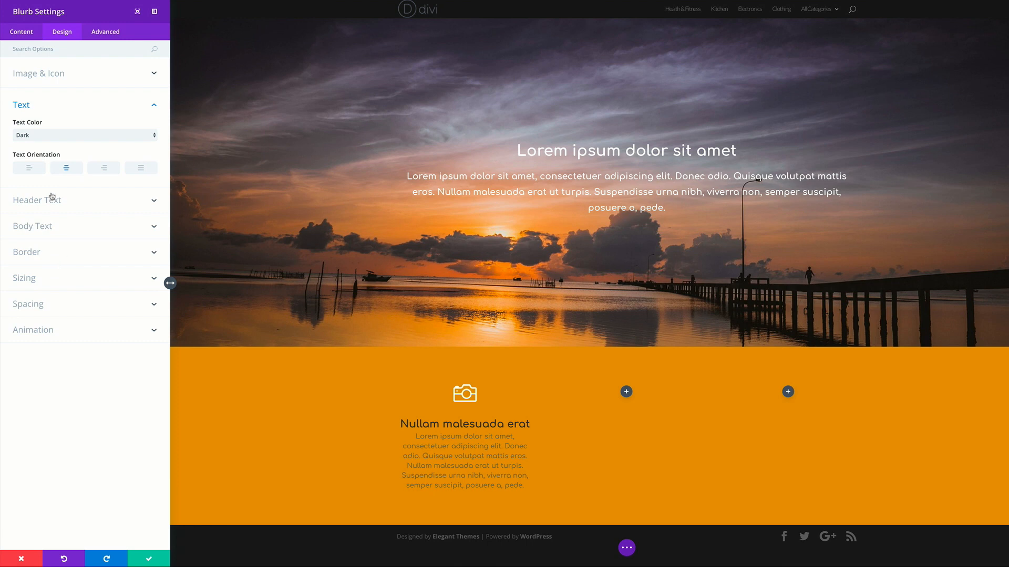
{"action": "left_click", "coordinate": [32, 136]}
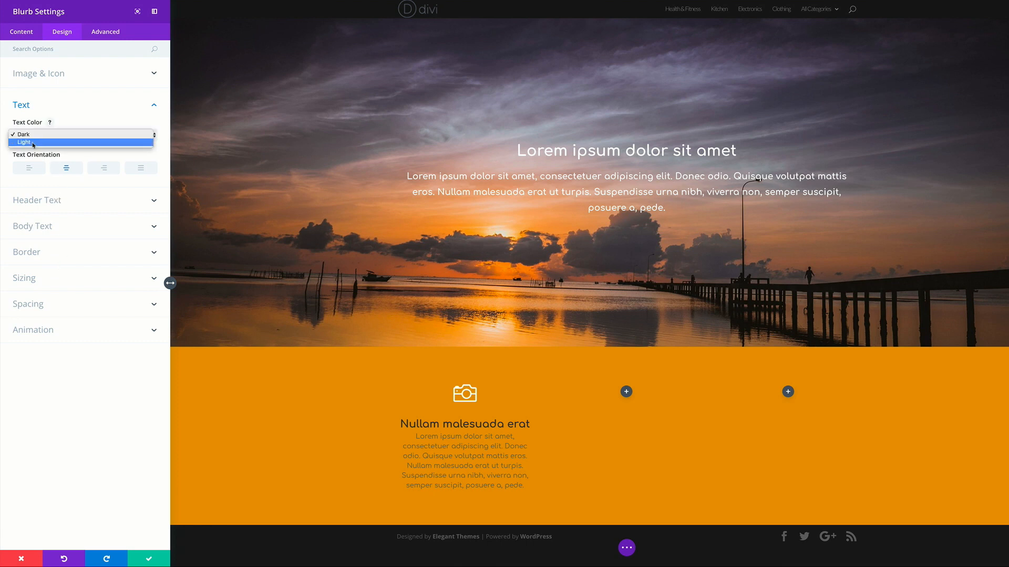
{"action": "left_click", "coordinate": [33, 145]}
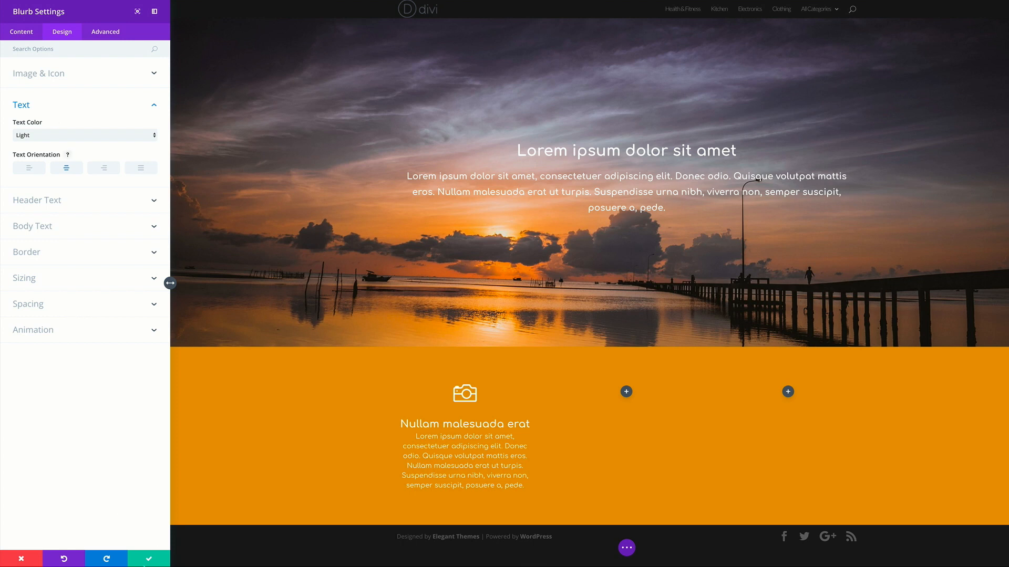
{"action": "left_click", "coordinate": [149, 560]}
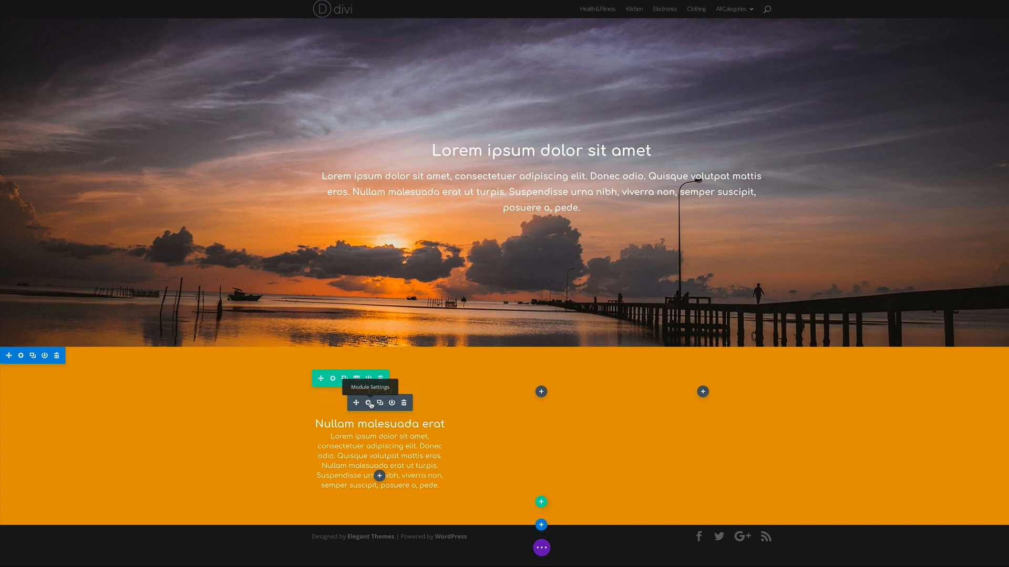
Copy the finished camera blurb into the empty second and third columns.
{"action": "left_click", "coordinate": [541, 392]}
{"action": "left_click", "coordinate": [703, 391]}
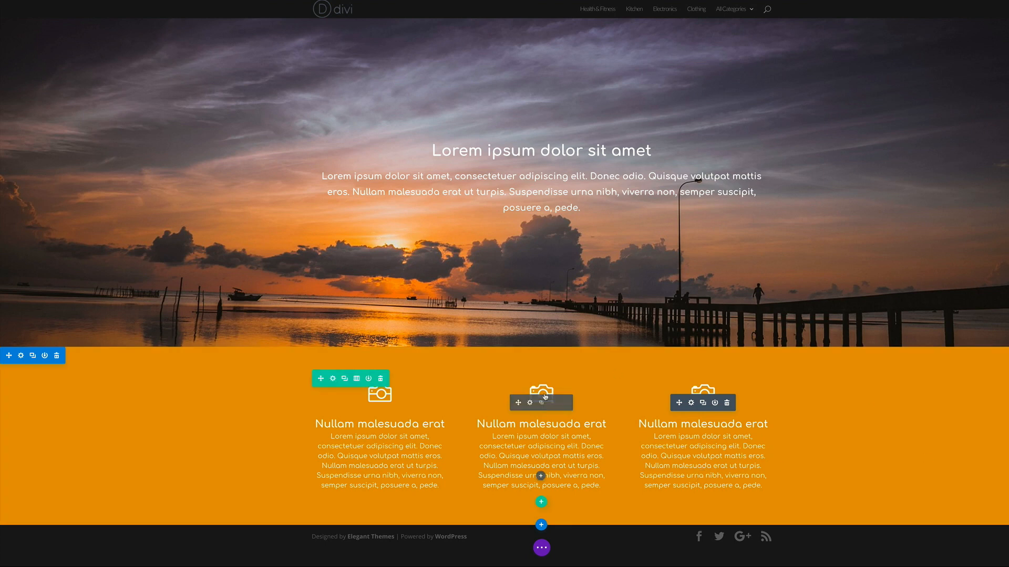
Replace the camera icon of the second column's blurb with the folder icon and save the blurb settings.
{"action": "left_click", "coordinate": [529, 403]}
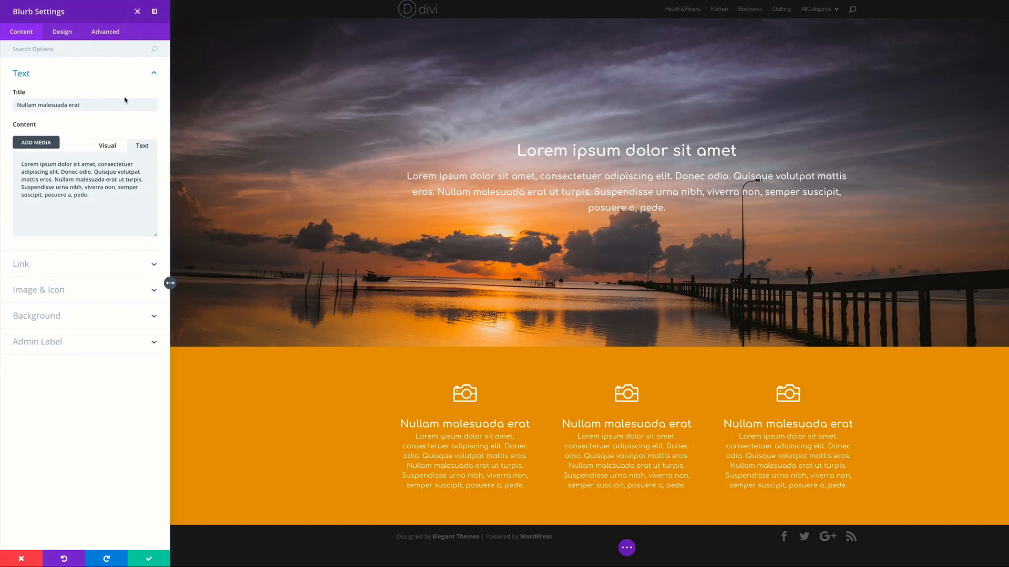
{"action": "left_click", "coordinate": [62, 33]}
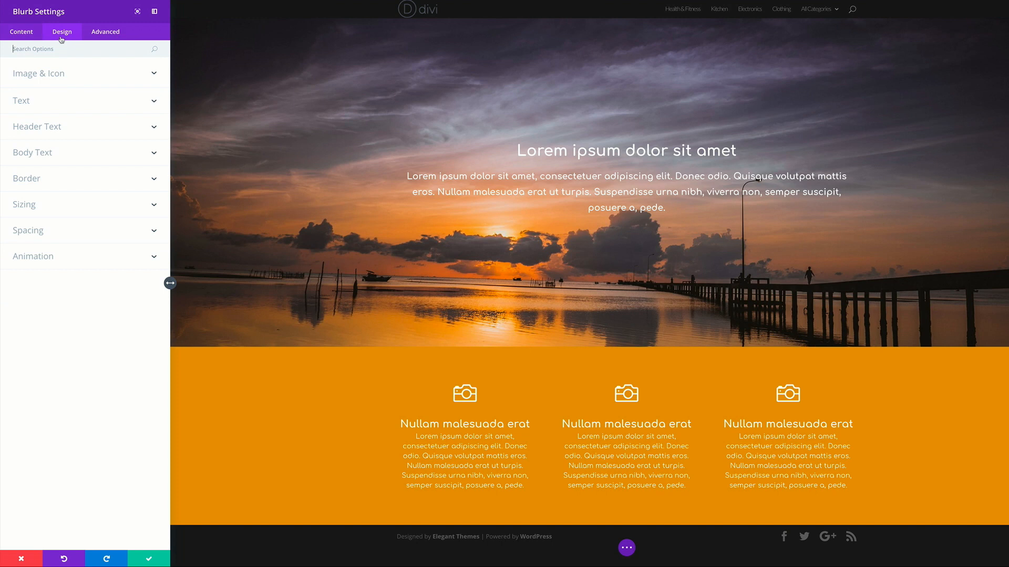
{"action": "left_click", "coordinate": [48, 77]}
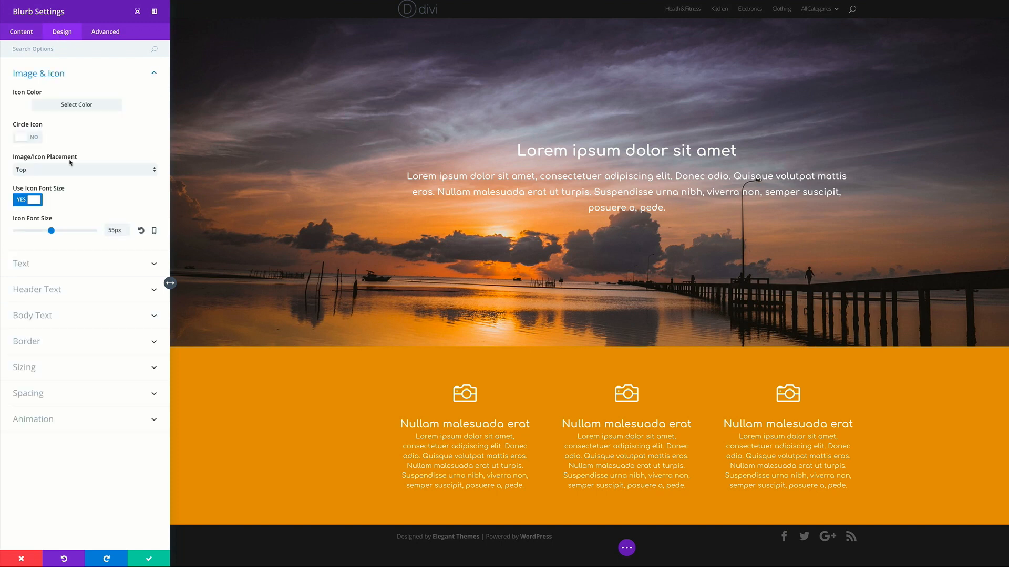
{"action": "left_click", "coordinate": [29, 33]}
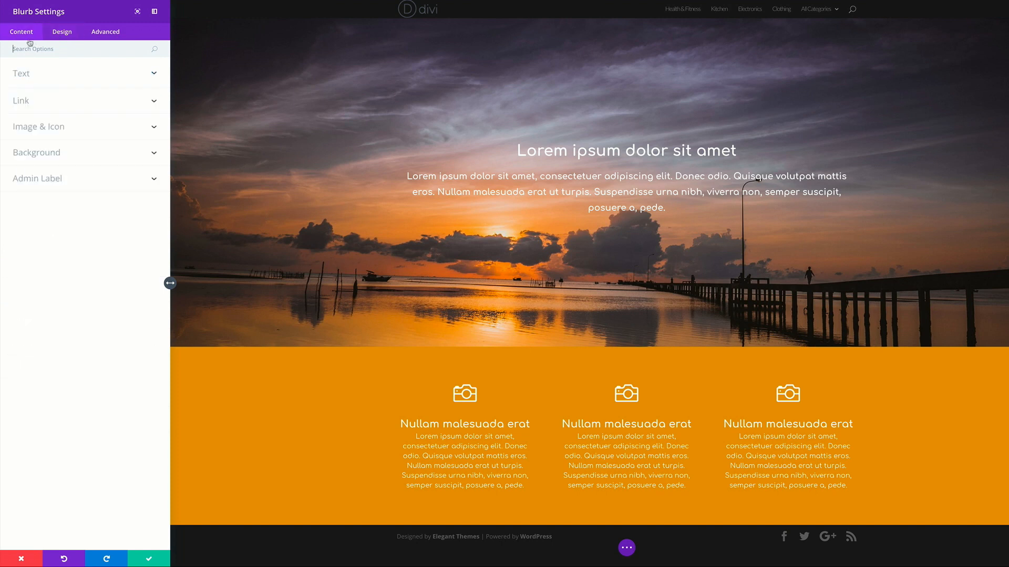
{"action": "left_click", "coordinate": [44, 132]}
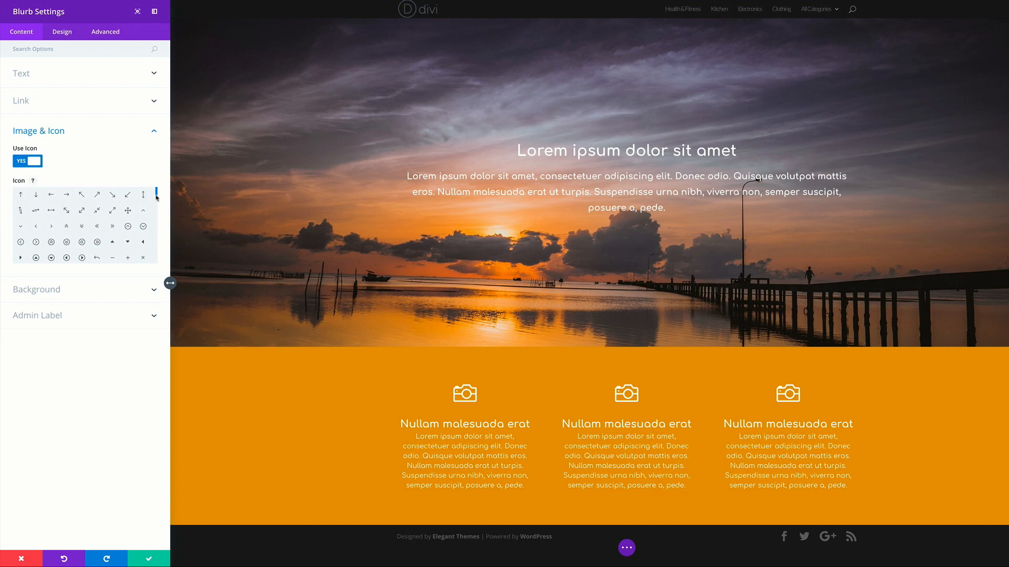
{"action": "left_click_drag", "start_coordinate": [157, 194], "coordinate": [156, 207]}
{"action": "left_click", "coordinate": [97, 219]}
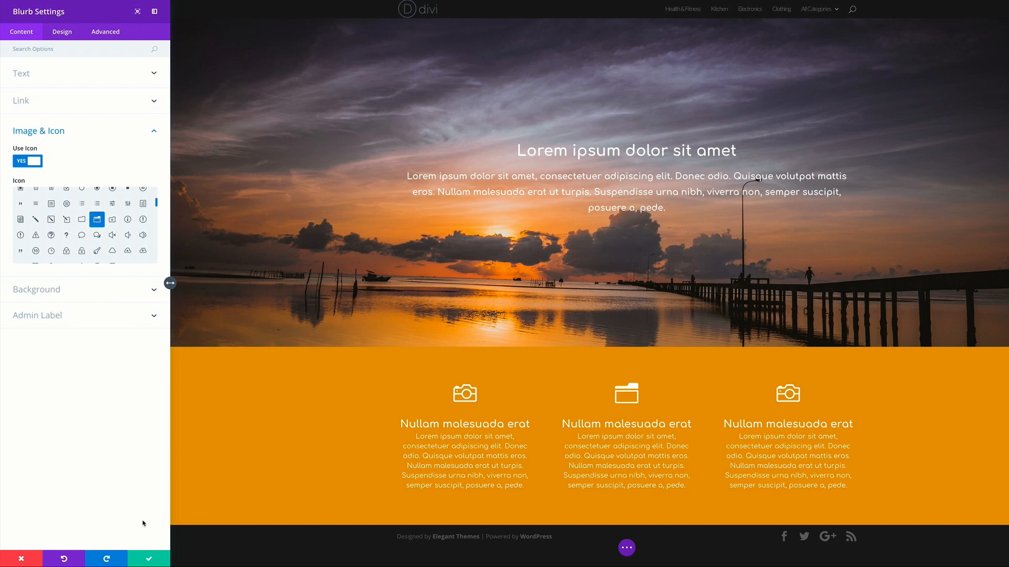
{"action": "left_click", "coordinate": [149, 558]}
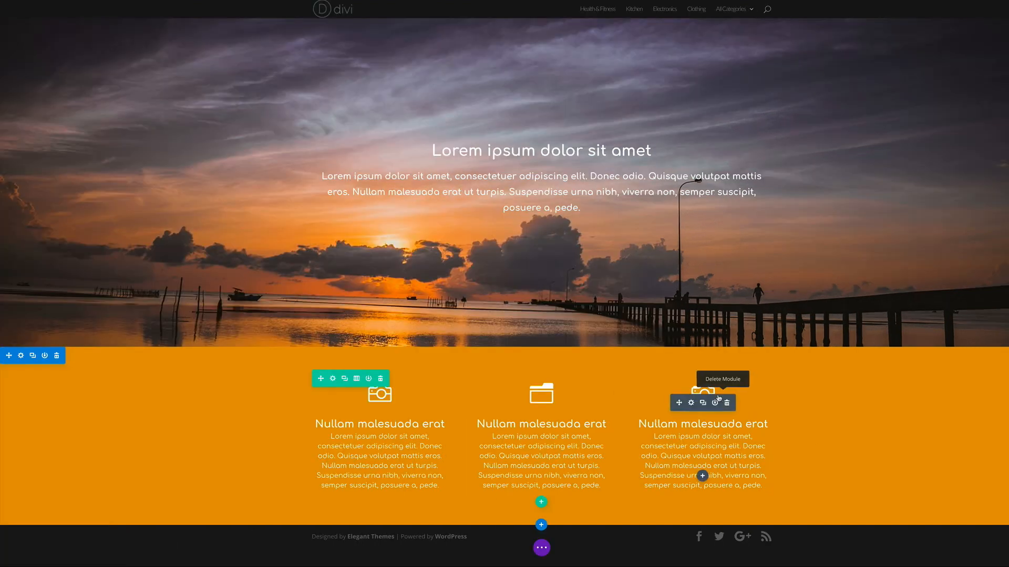
Swap the third column's blurb icon for the desk globe and save that module's settings.
{"action": "left_click", "coordinate": [692, 403]}
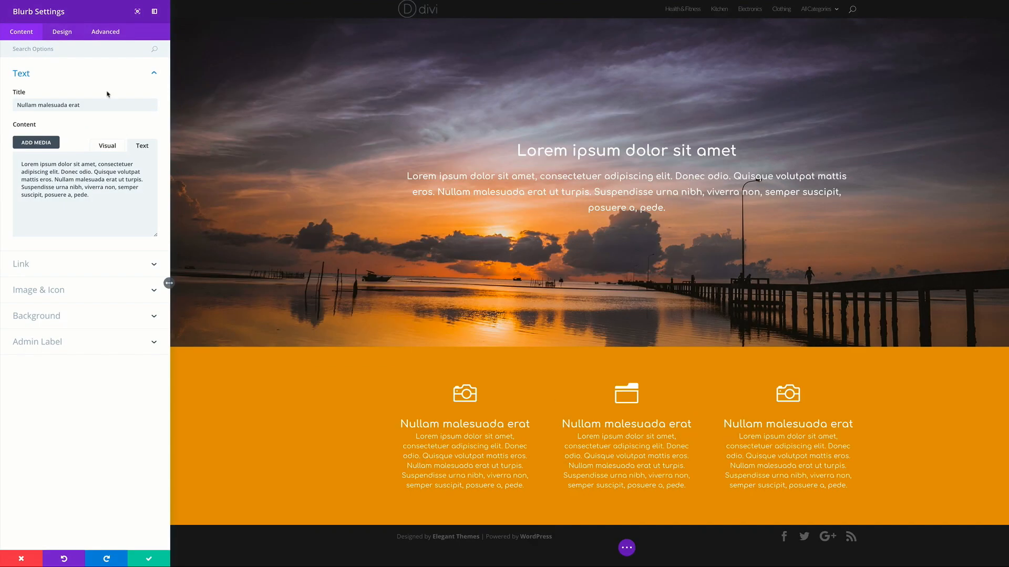
{"action": "left_click", "coordinate": [62, 292]}
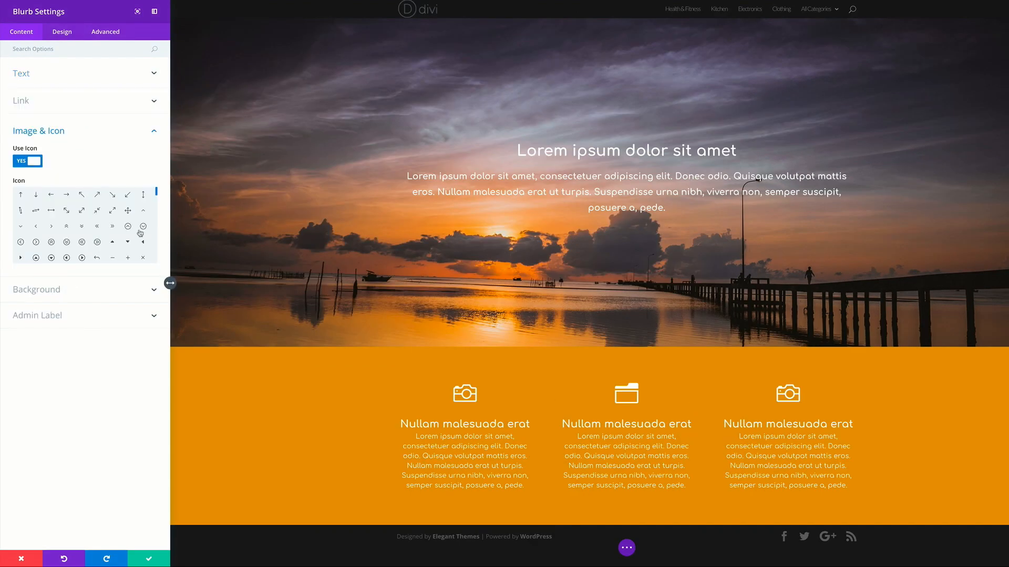
{"action": "left_click_drag", "start_coordinate": [157, 196], "coordinate": [158, 222]}
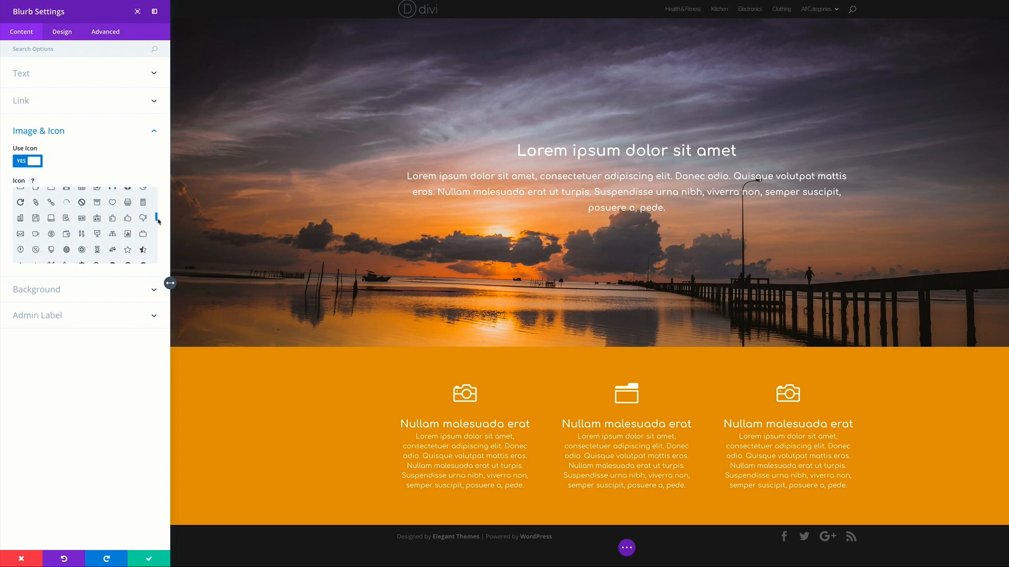
{"action": "left_click", "coordinate": [51, 250]}
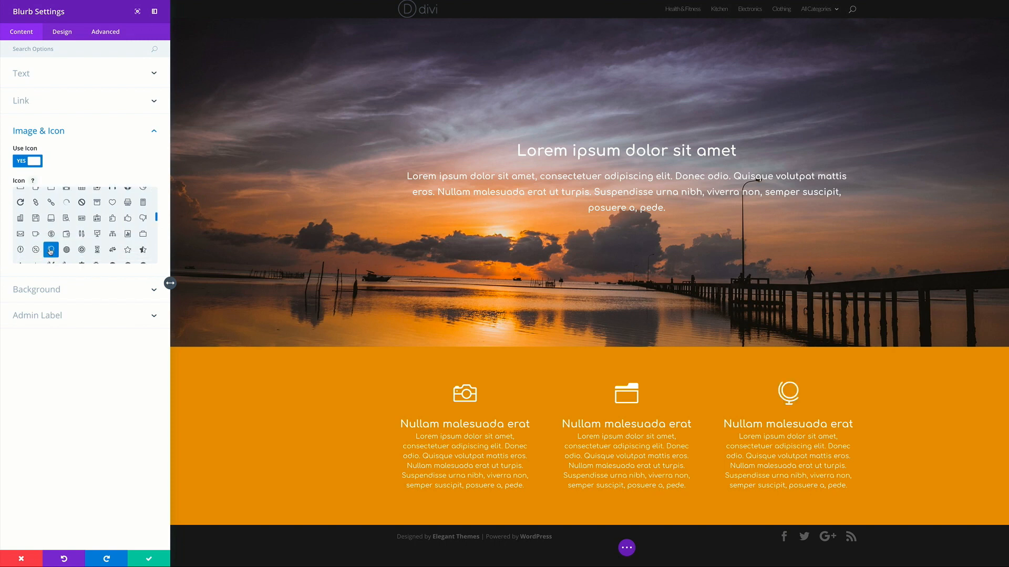
{"action": "left_click", "coordinate": [149, 558]}
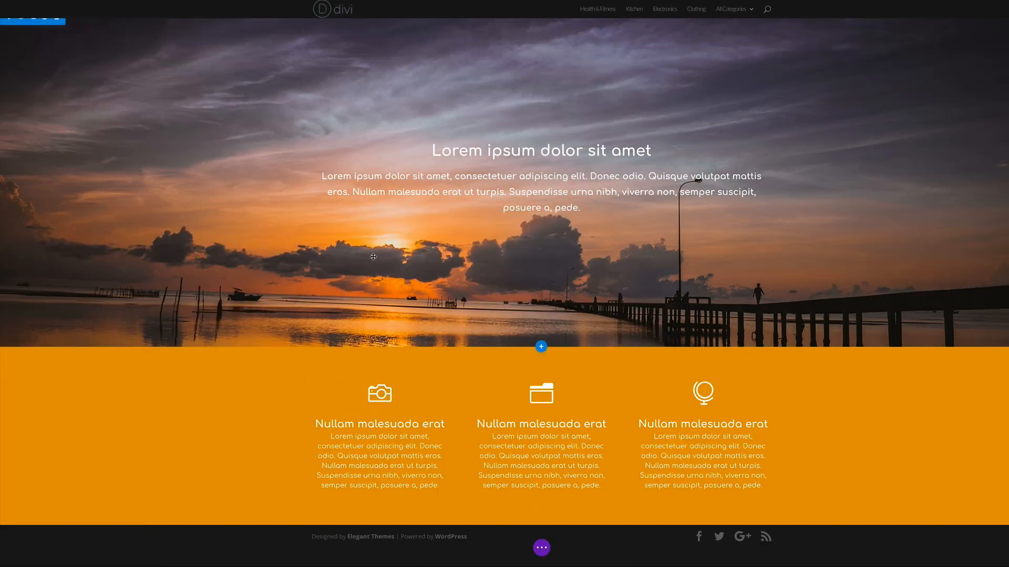